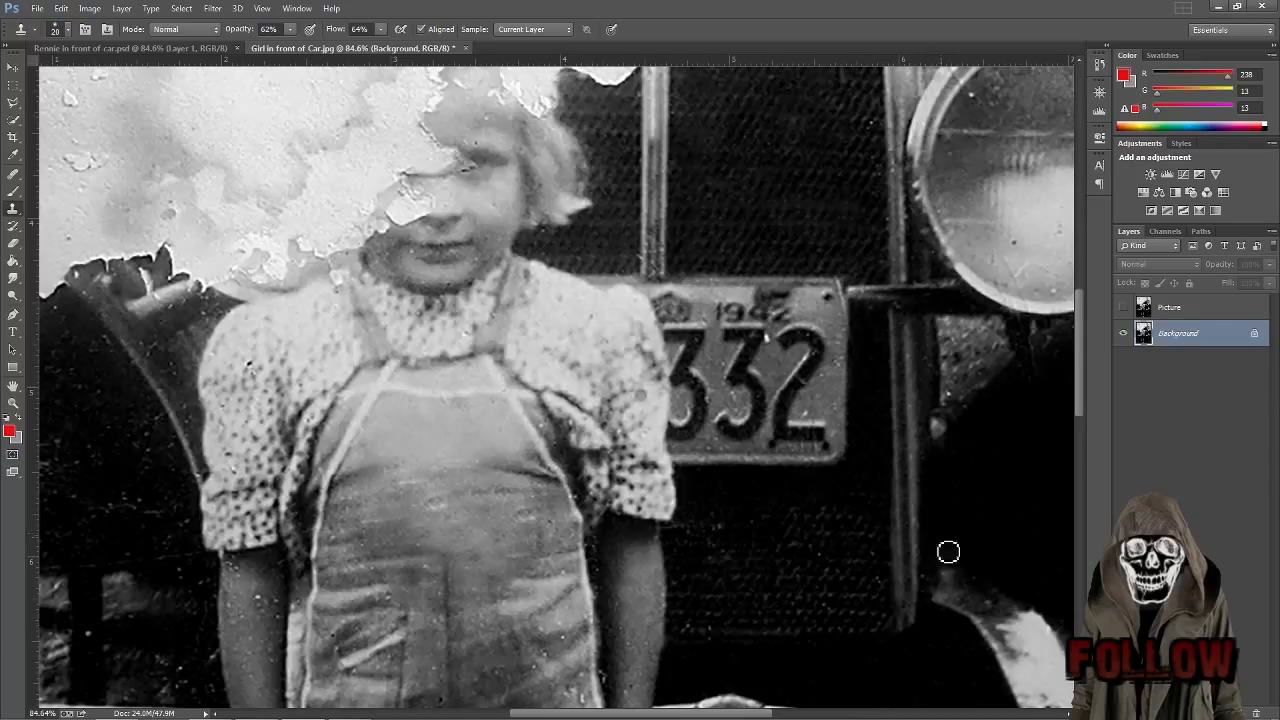
Clone dark background over the specks beside the grille's lower right corner and along the lower grille.
{"action": "left_click", "coordinate": [972, 506], "text": "alt"}
{"action": "left_click_drag", "start_coordinate": [931, 584], "coordinate": [932, 604]}
{"action": "left_click_drag", "start_coordinate": [946, 620], "coordinate": [938, 618]}
{"action": "mouse_move", "coordinate": [721, 565]}
{"action": "left_mouse_down"}
{"action": "mouse_move", "coordinate": [721, 551]}
{"action": "mouse_move", "coordinate": [733, 565]}
{"action": "left_mouse_up"}
{"action": "scroll", "coordinate": [738, 564], "scroll_direction": "down", "scroll_amount": 2}
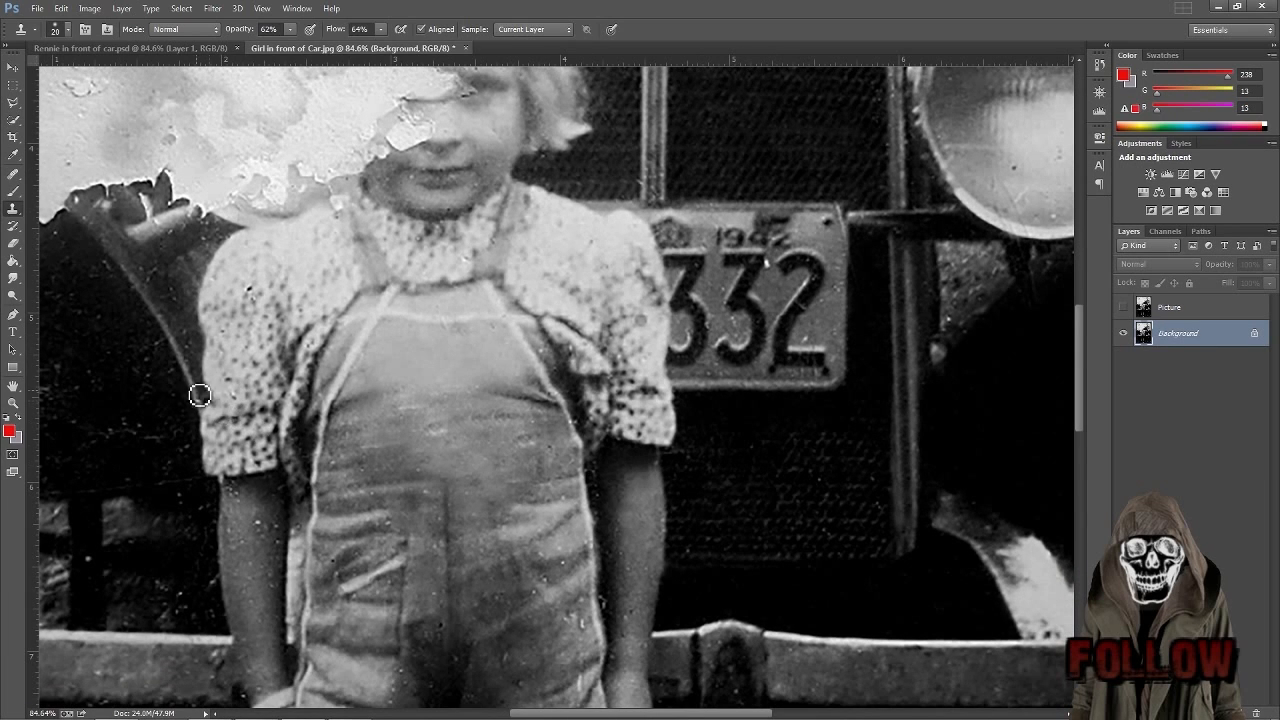
Heal the blemishes on the girl's overalls and the grille below the licence plate using a size 35 Healing Brush.
{"action": "left_click", "coordinate": [13, 173]}
{"action": "left_click", "coordinate": [490, 359]}
{"action": "key", "text": "bracketright"}
{"action": "key", "text": "bracketleft"}
{"action": "key", "text": "bracketleft"}
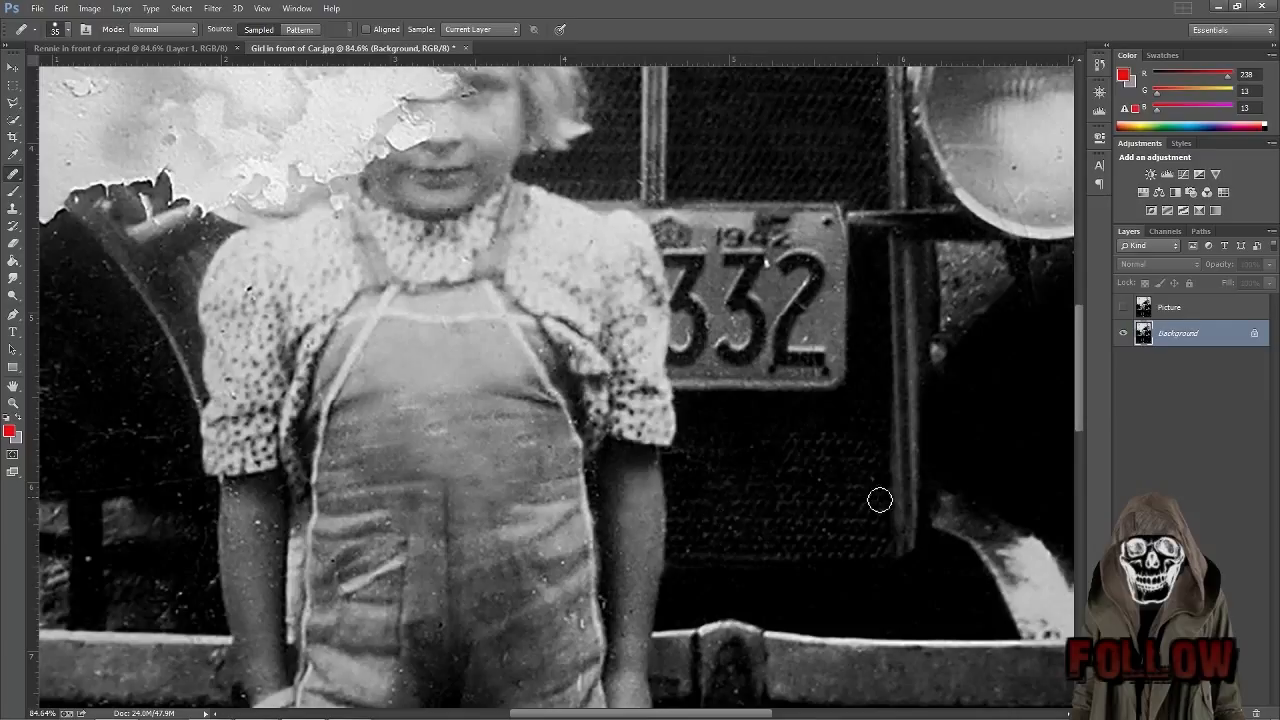
{"action": "left_click", "coordinate": [778, 533], "text": "alt"}
{"action": "left_click_drag", "start_coordinate": [744, 493], "coordinate": [746, 480]}
Clone clean grille texture over the marks on the grille below the licence plate with the Clone Stamp.
{"action": "left_click", "coordinate": [13, 208]}
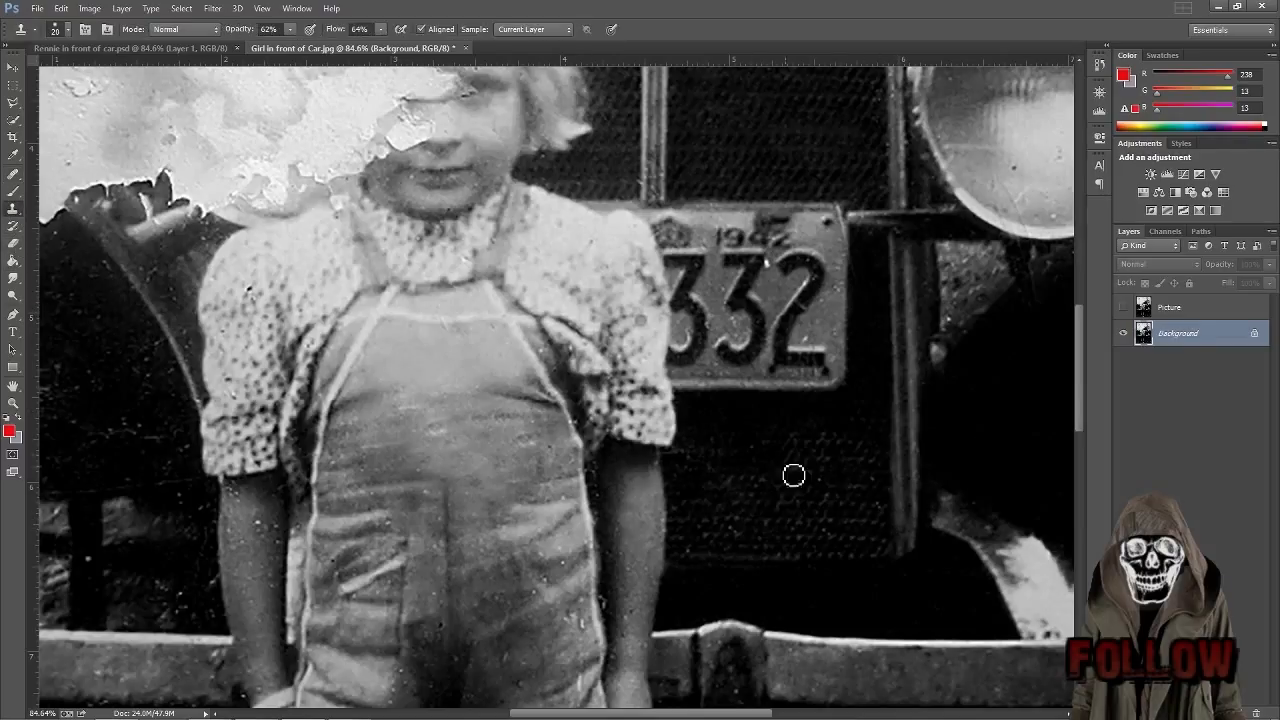
{"action": "left_click", "coordinate": [781, 541], "text": "alt"}
{"action": "left_click_drag", "start_coordinate": [749, 546], "coordinate": [741, 538]}
{"action": "left_click", "coordinate": [858, 480], "text": "alt"}
Repair the damaged part of the digit 2 on the licence plate by cloning from the same digit.
{"action": "left_click", "coordinate": [825, 316], "text": "alt"}
{"action": "scroll", "coordinate": [849, 324], "scroll_direction": "up", "scroll_amount": 5}
{"action": "scroll", "coordinate": [850, 326], "scroll_direction": "up", "scroll_amount": 2}
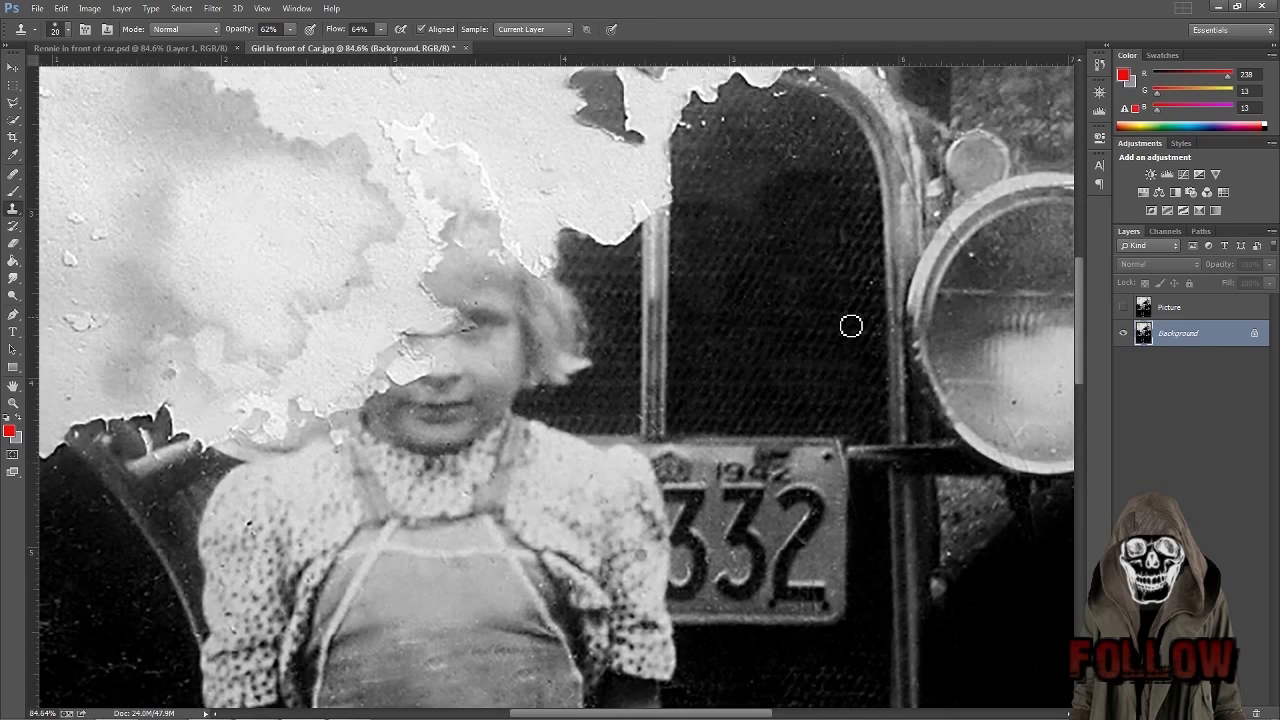
{"action": "scroll", "coordinate": [850, 326], "scroll_direction": "down", "scroll_amount": 6}
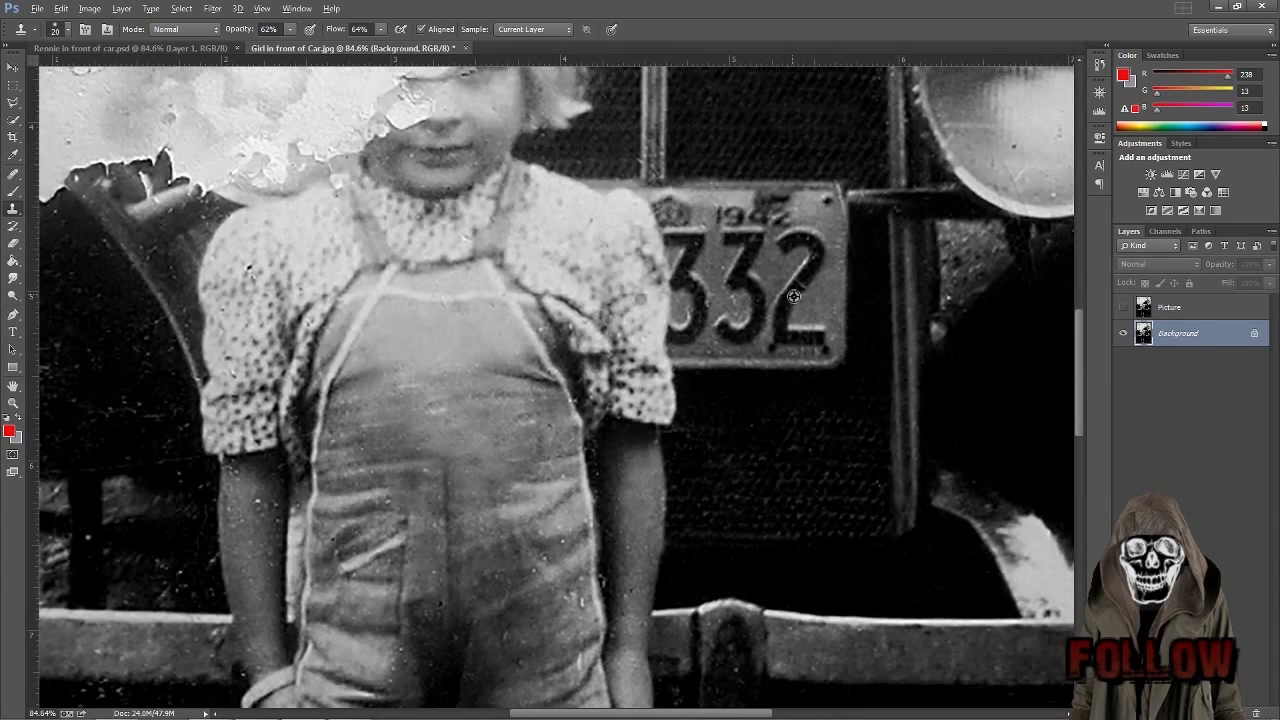
{"action": "left_click", "coordinate": [809, 276], "text": "alt"}
{"action": "left_click_drag", "start_coordinate": [811, 289], "coordinate": [811, 293]}
Clone out the spots in the headlight glass using a size 35 brush, sampling clean glass nearby.
{"action": "scroll", "coordinate": [997, 366], "scroll_direction": "up", "scroll_amount": 3}
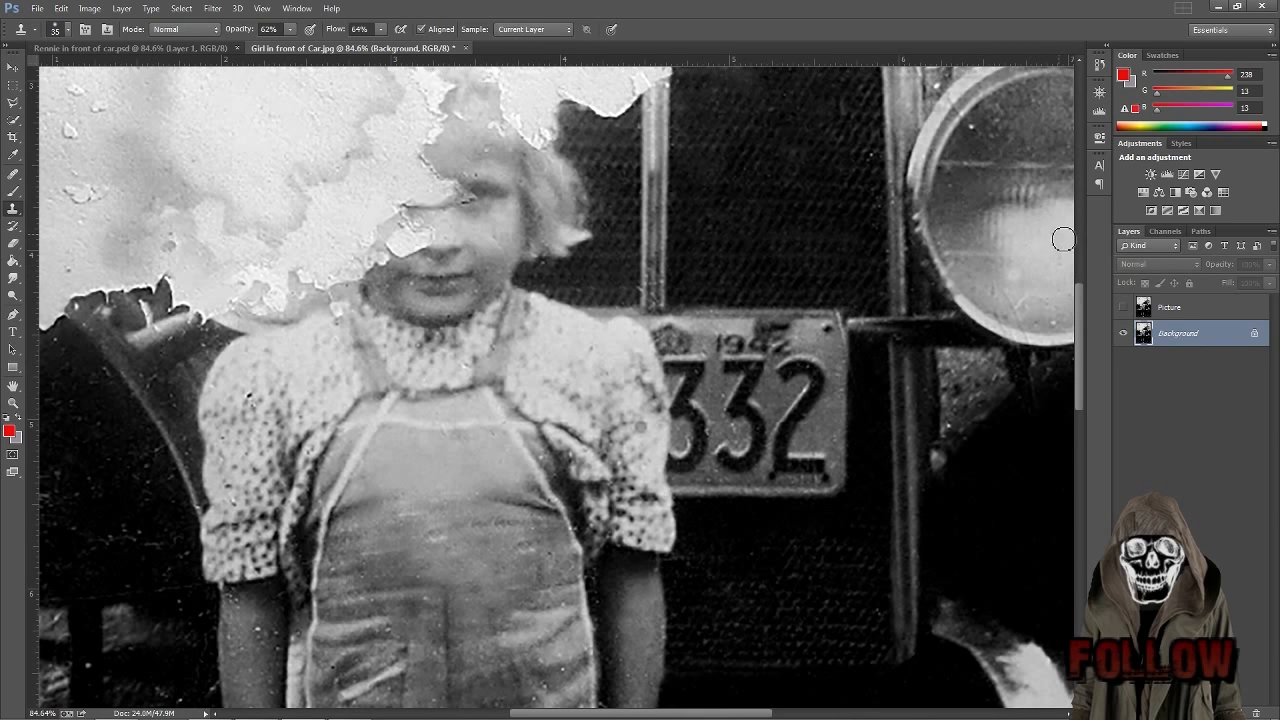
{"action": "left_click", "coordinate": [1060, 268]}
{"action": "scroll", "coordinate": [981, 223], "scroll_direction": "down", "scroll_amount": 2}
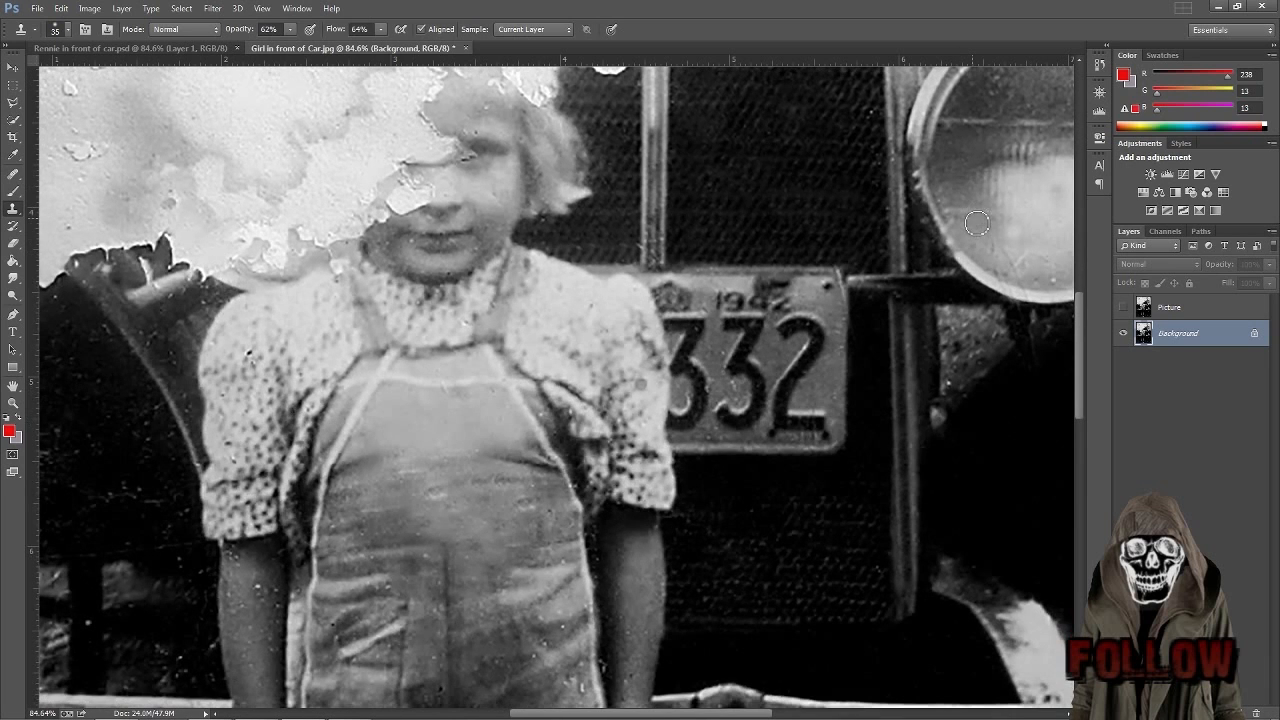
{"action": "scroll", "coordinate": [1036, 235], "scroll_direction": "up", "scroll_amount": 12}
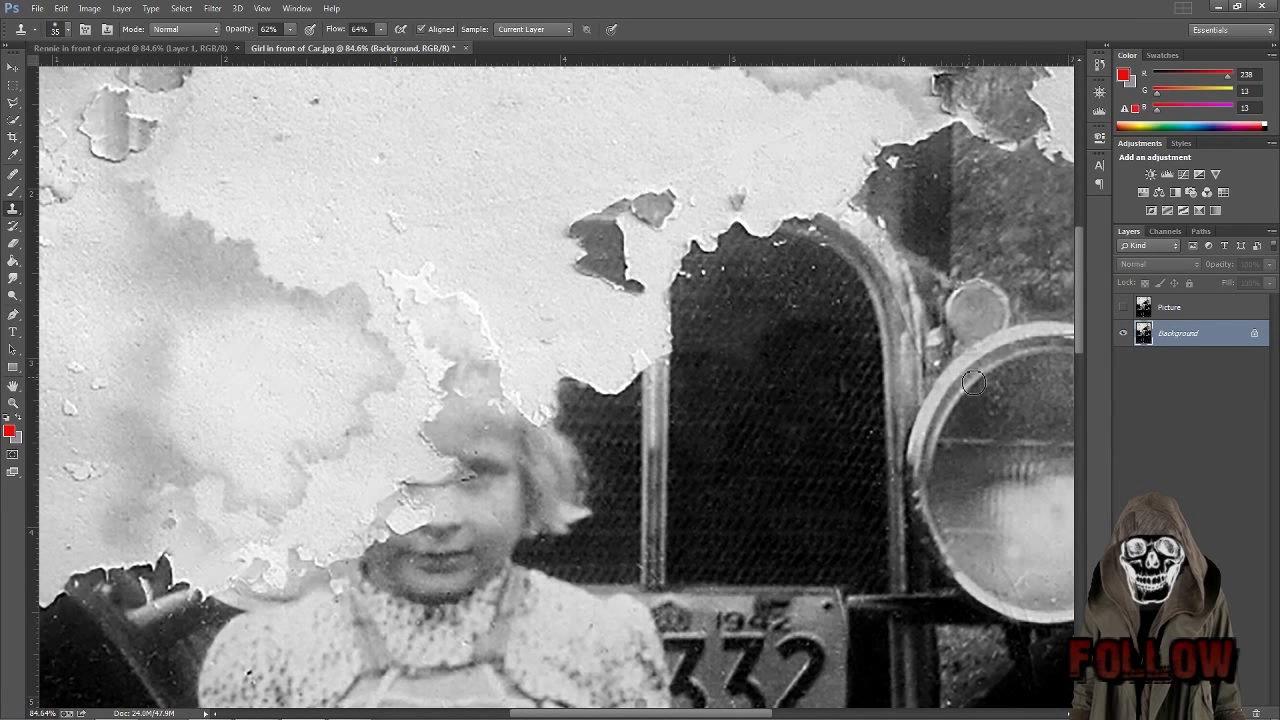
{"action": "left_click", "coordinate": [1032, 403], "text": "alt"}
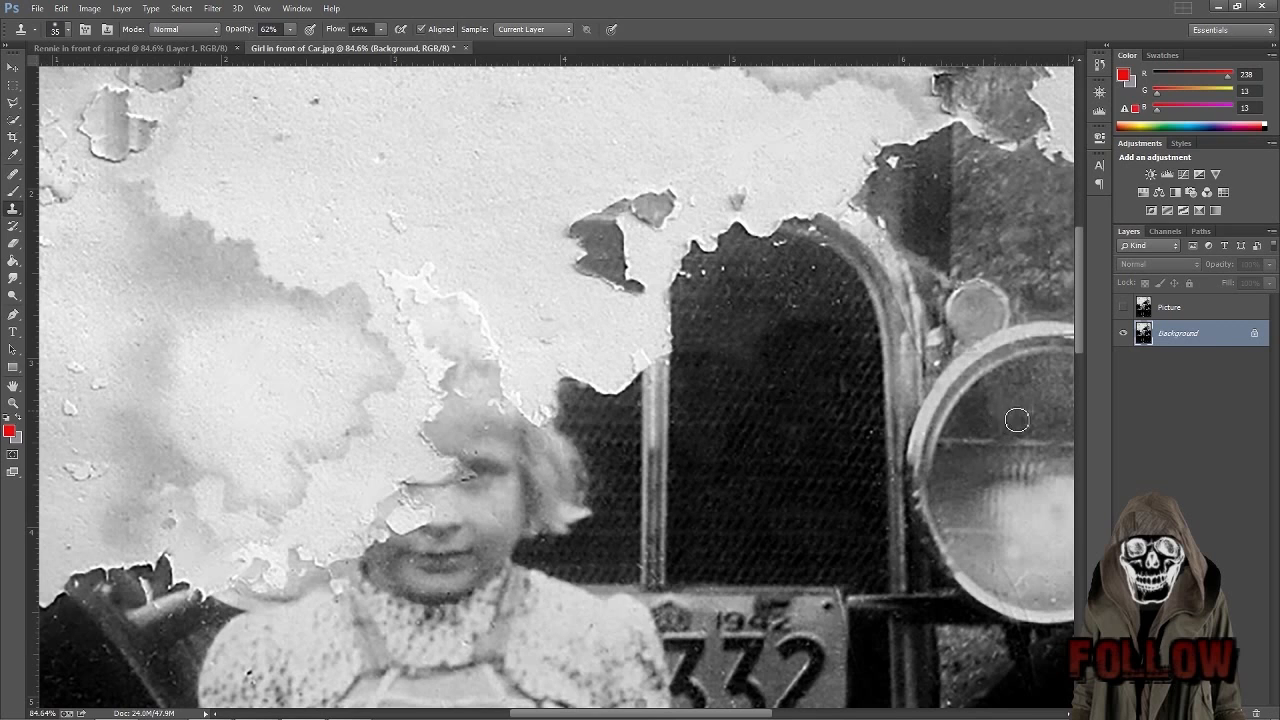
{"action": "left_click_drag", "start_coordinate": [1017, 394], "coordinate": [1021, 380]}
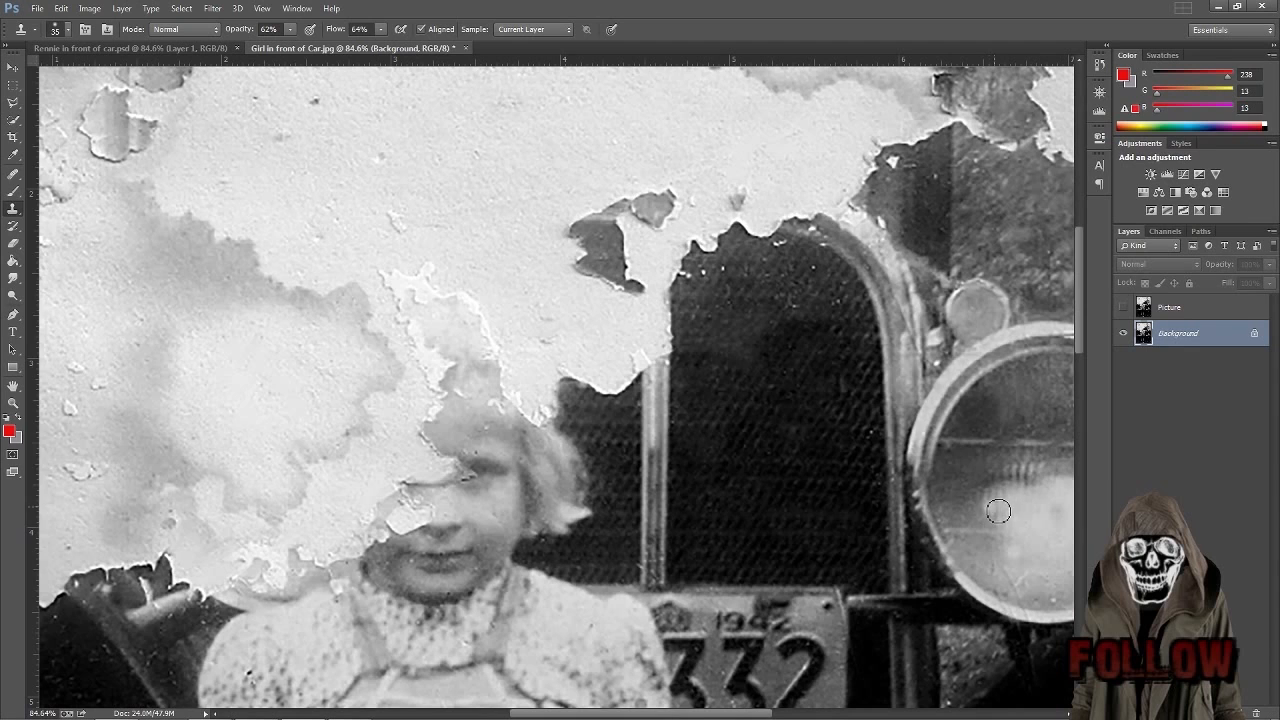
{"action": "scroll", "coordinate": [1036, 427], "scroll_direction": "up", "scroll_amount": 4}
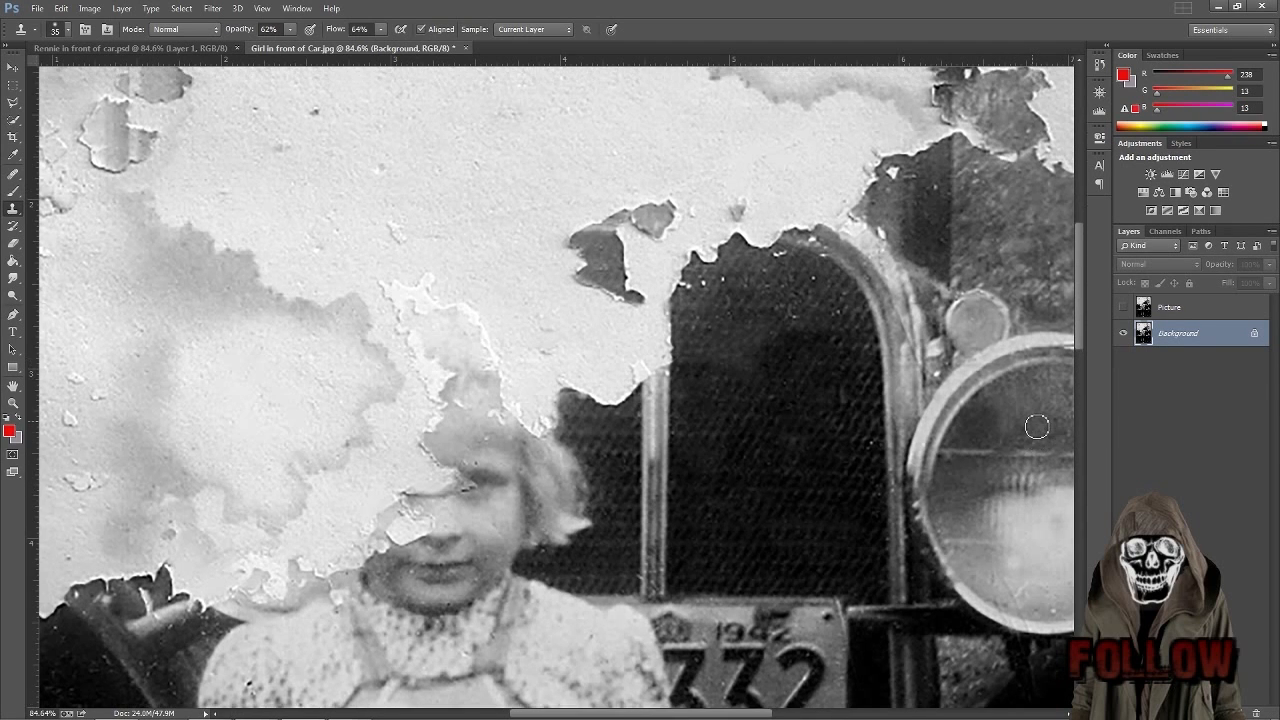
Clone clean grille texture over the specks in the upper grille beside the headlight.
{"action": "left_click", "coordinate": [821, 428], "text": "alt"}
{"action": "mouse_move", "coordinate": [765, 424]}
{"action": "left_mouse_down"}
{"action": "mouse_move", "coordinate": [715, 425]}
{"action": "mouse_move", "coordinate": [757, 431]}
{"action": "left_mouse_up"}
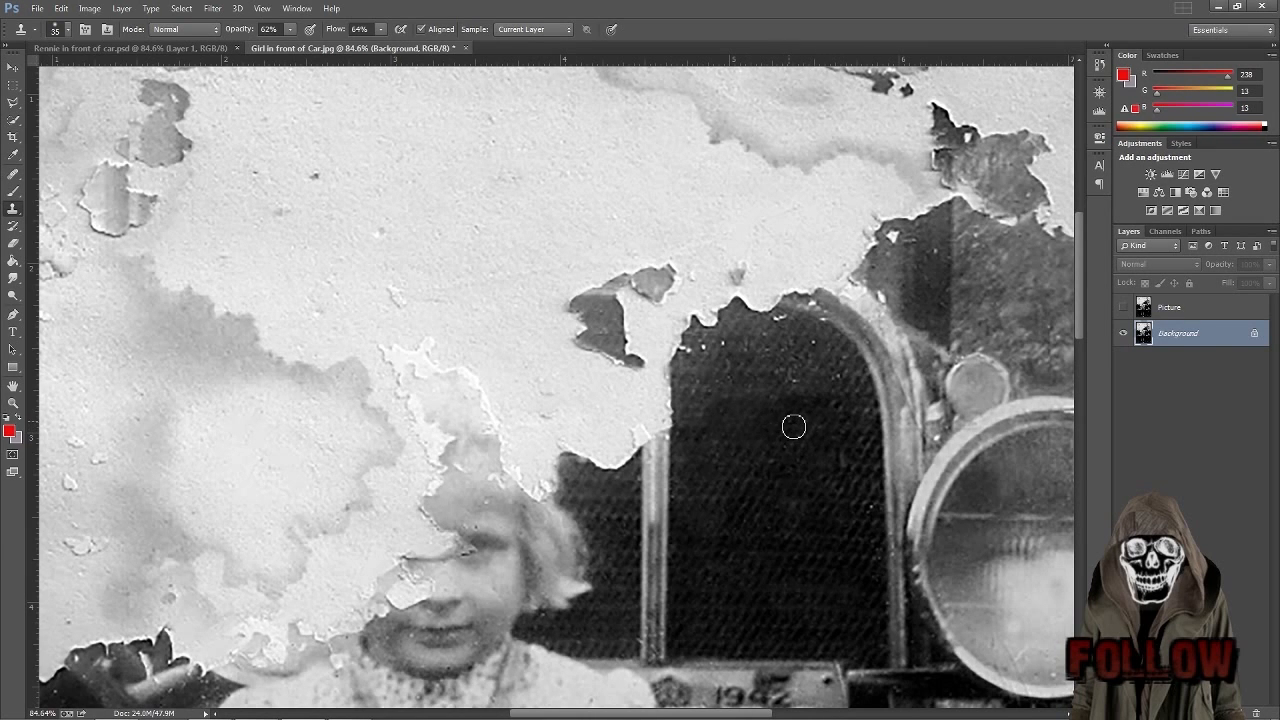
{"action": "left_click", "coordinate": [932, 314]}
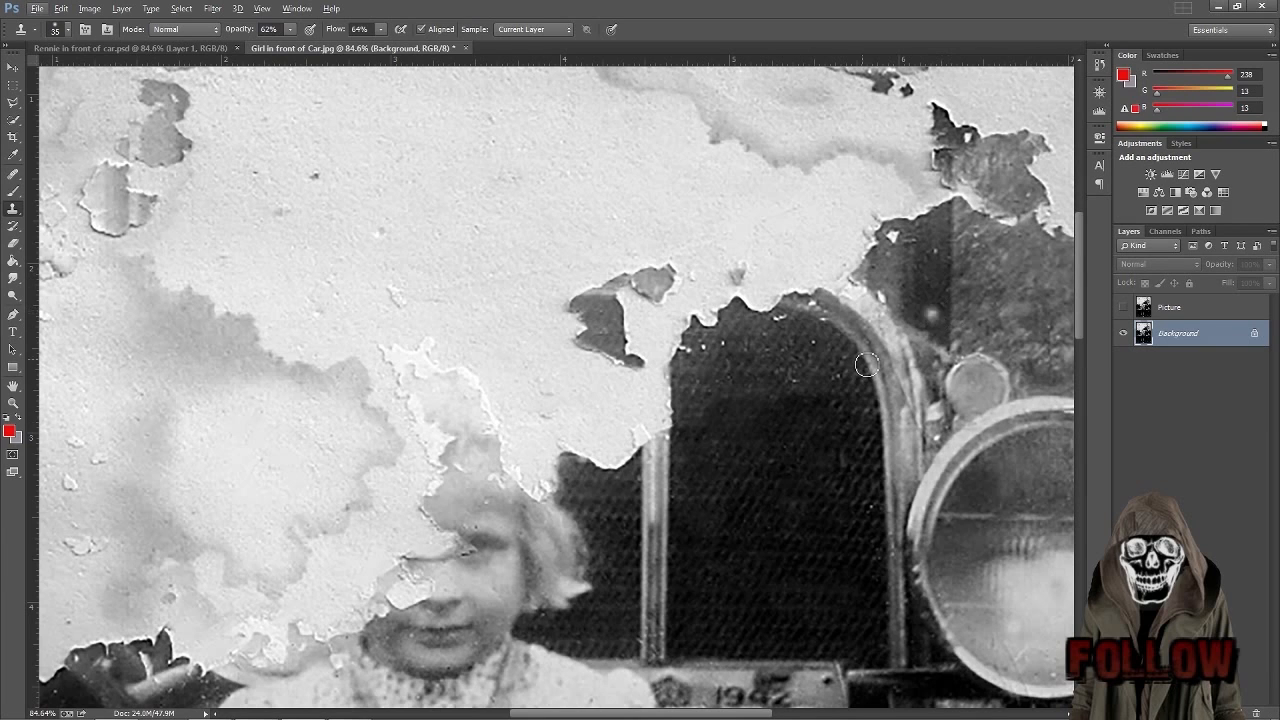
{"action": "scroll", "coordinate": [836, 384], "scroll_direction": "down", "scroll_amount": 5}
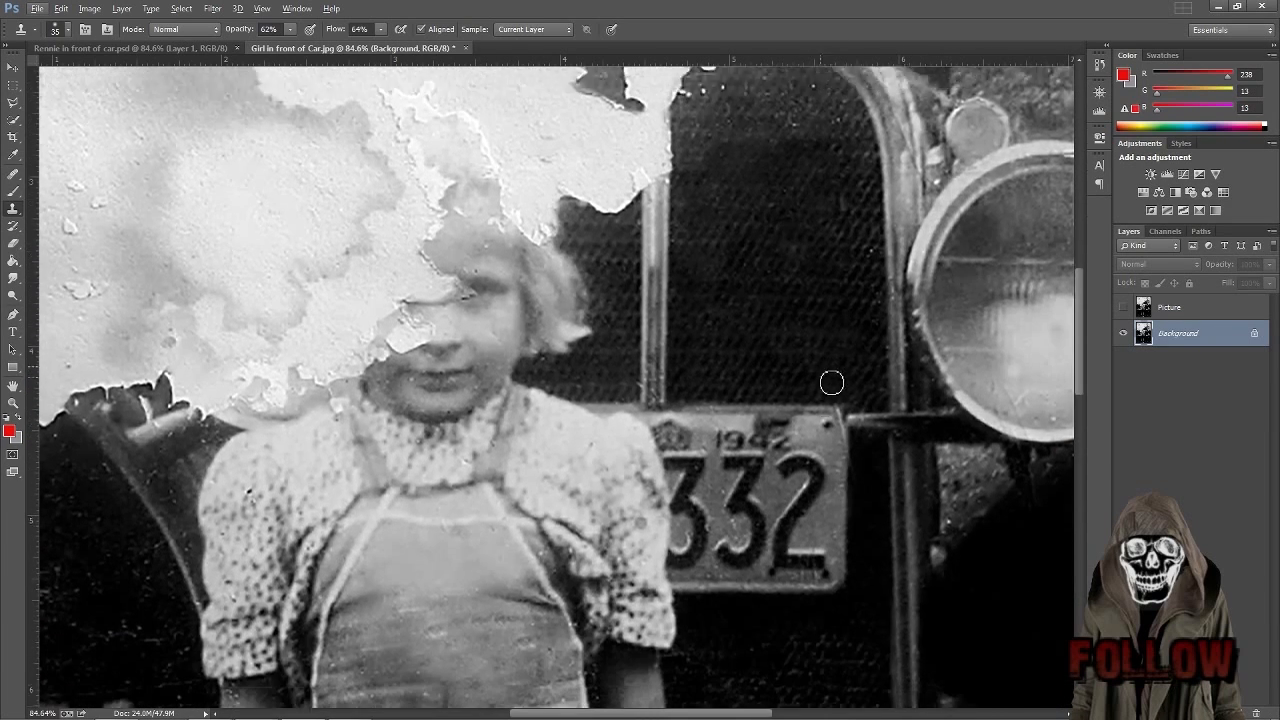
{"action": "scroll", "coordinate": [831, 383], "scroll_direction": "down", "scroll_amount": 1}
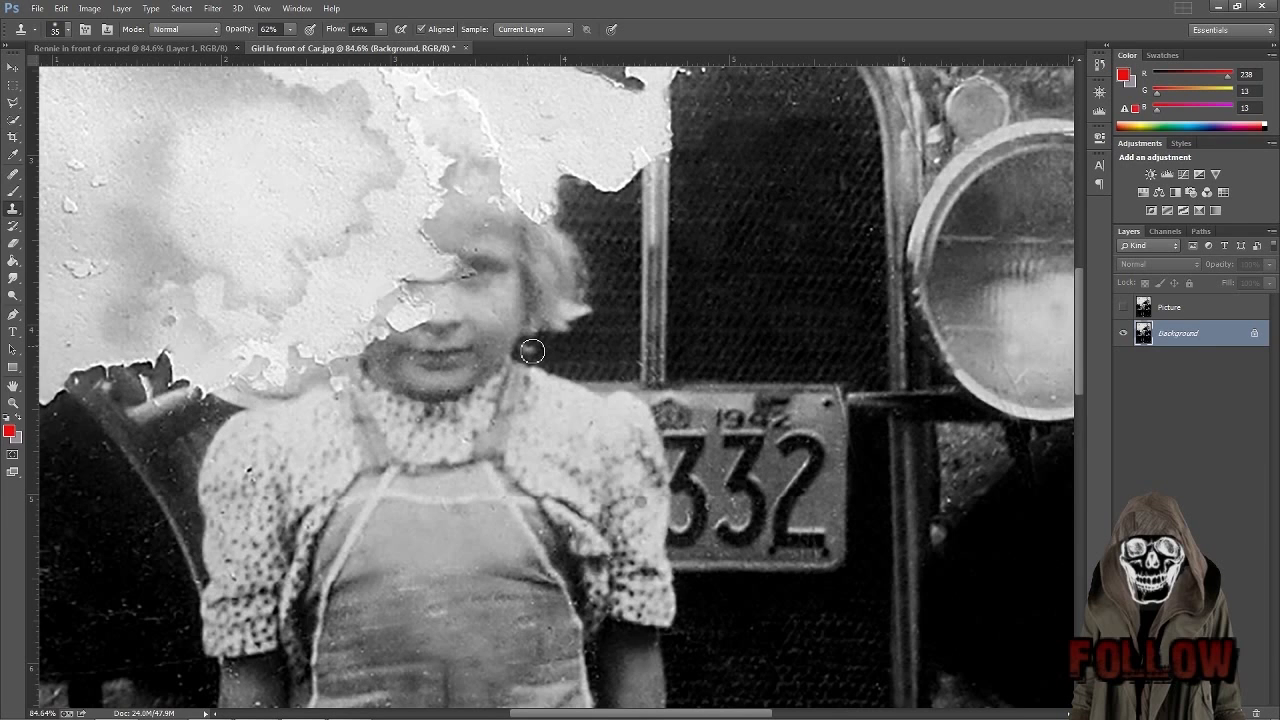
Clone out the dark spot on the girl's blouse and the specks on her bib and the dark background beside her.
{"action": "scroll", "coordinate": [531, 350], "scroll_direction": "down", "scroll_amount": 5}
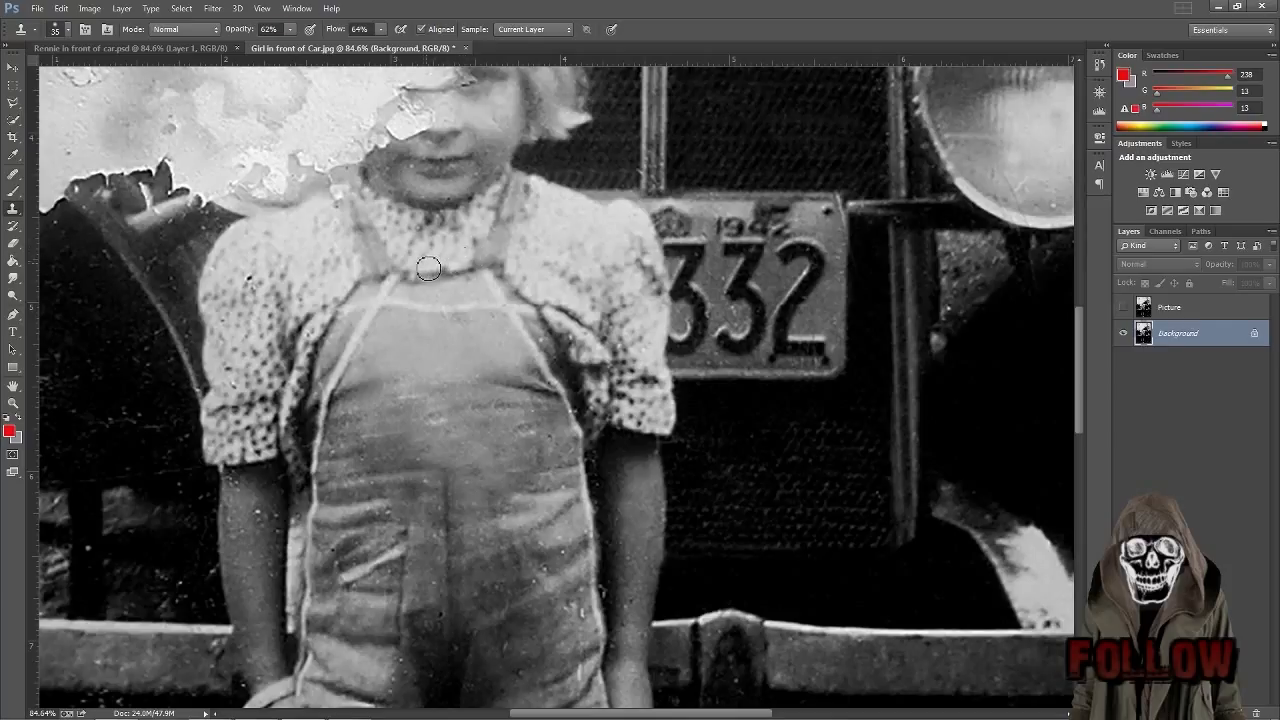
{"action": "left_click", "coordinate": [253, 317], "text": "alt"}
{"action": "left_click", "coordinate": [254, 285]}
{"action": "left_click", "coordinate": [252, 292]}
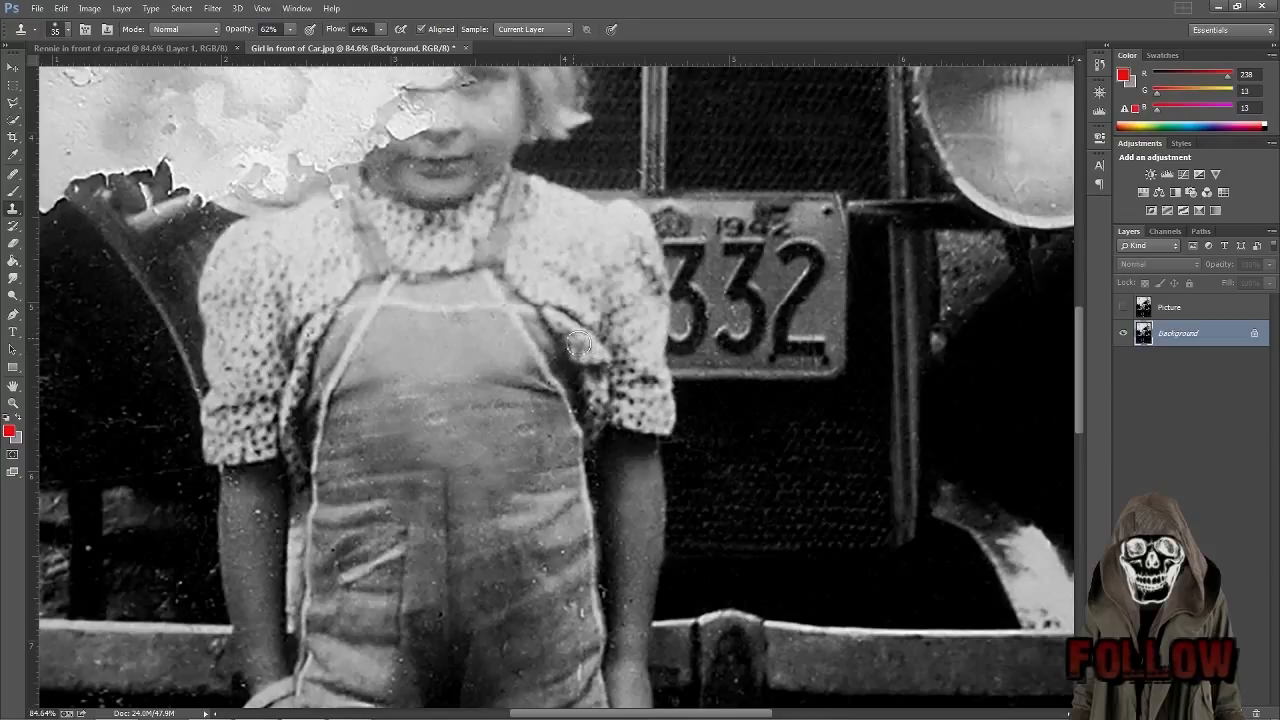
{"action": "left_click", "coordinate": [472, 335]}
{"action": "left_click_drag", "start_coordinate": [107, 374], "coordinate": [89, 376]}
{"action": "left_click", "coordinate": [63, 377]}
Inspect the lower half of the photo for remaining scratches and specks, ending close up on the cracks below the bumper.
{"action": "scroll", "coordinate": [118, 348], "scroll_direction": "down", "scroll_amount": 5}
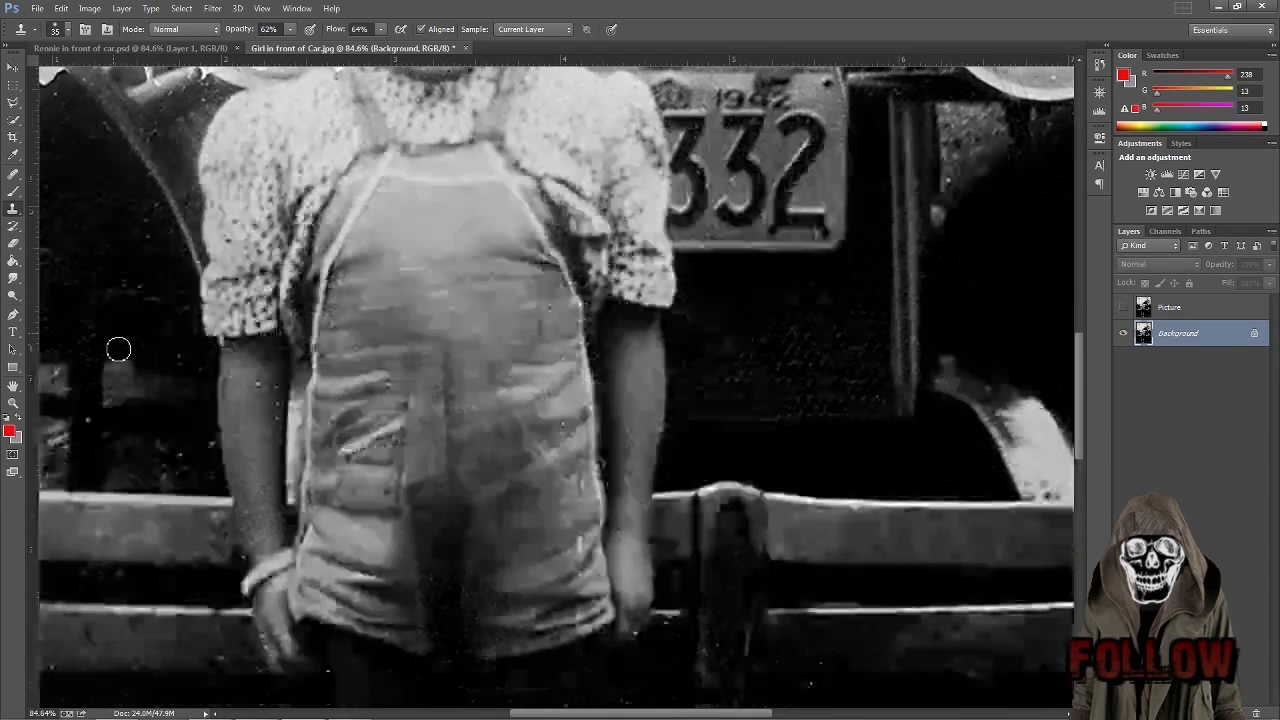
{"action": "scroll", "coordinate": [118, 348], "scroll_direction": "up", "scroll_amount": 1}
{"action": "scroll", "coordinate": [118, 348], "scroll_direction": "down", "scroll_amount": 4}
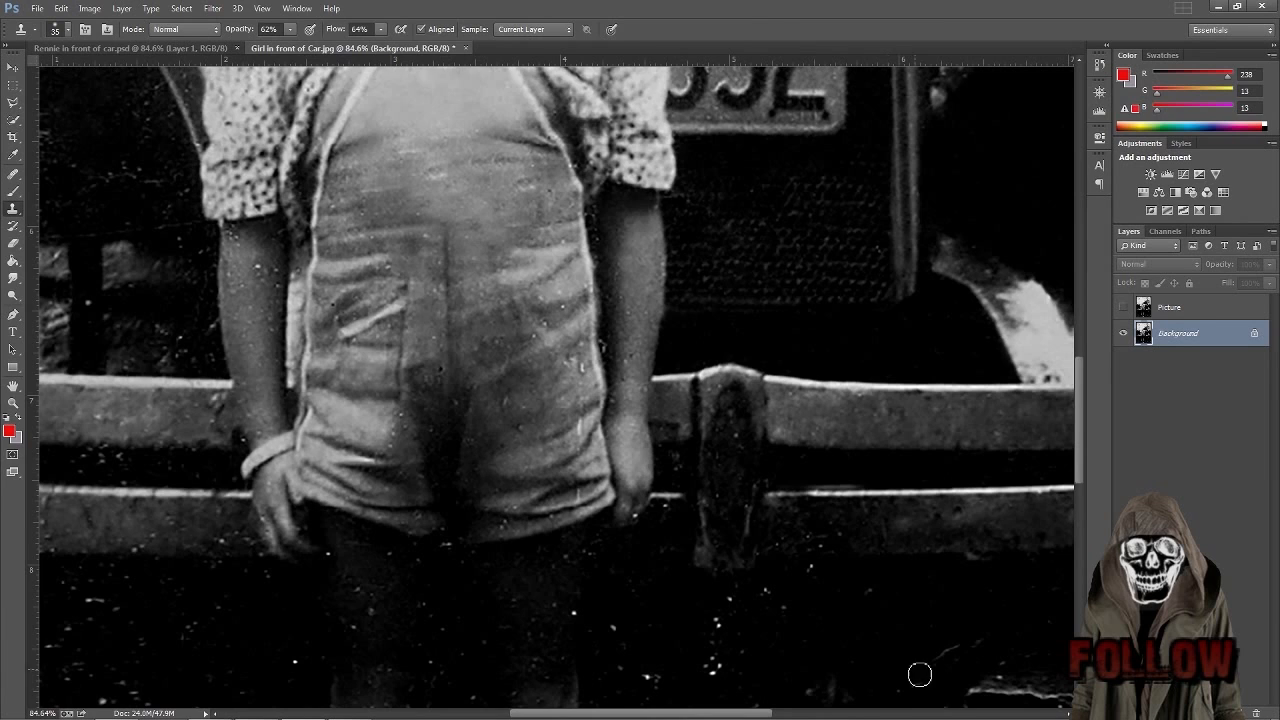
{"action": "scroll", "coordinate": [840, 620], "scroll_direction": "down", "scroll_amount": 1}
{"action": "key", "text": "z"}
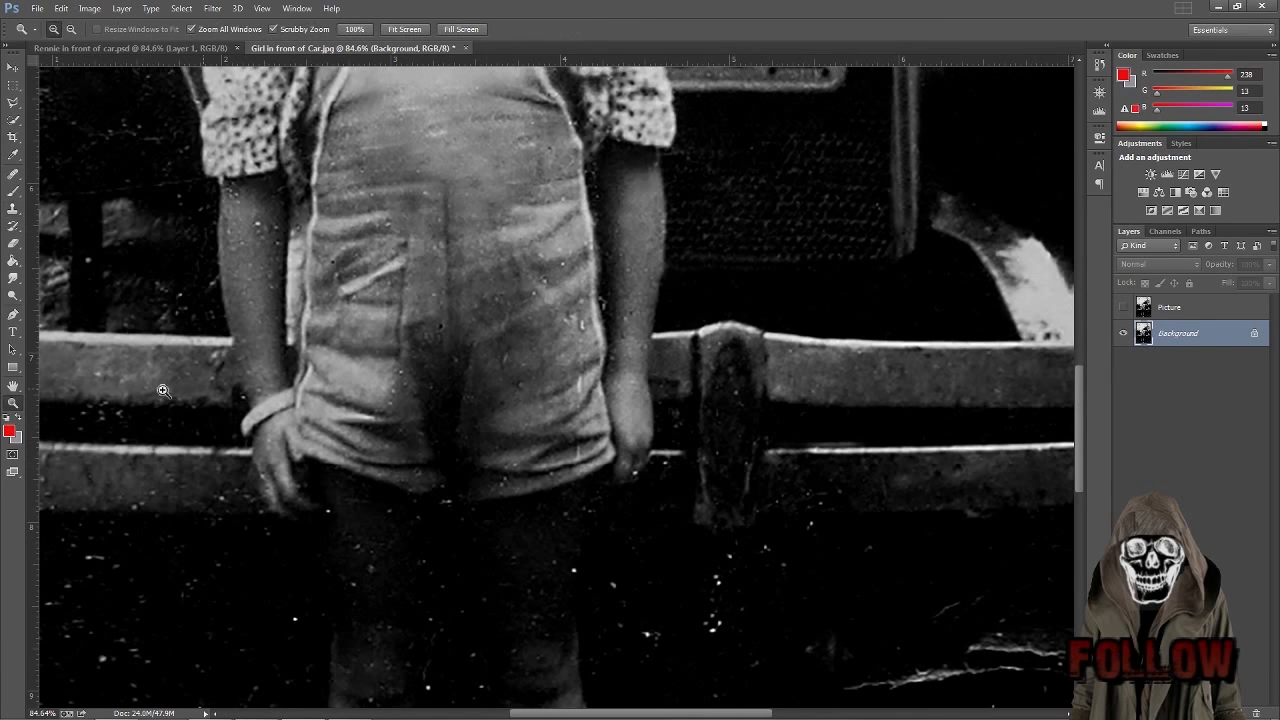
{"action": "left_click_drag", "start_coordinate": [357, 390], "coordinate": [300, 392]}
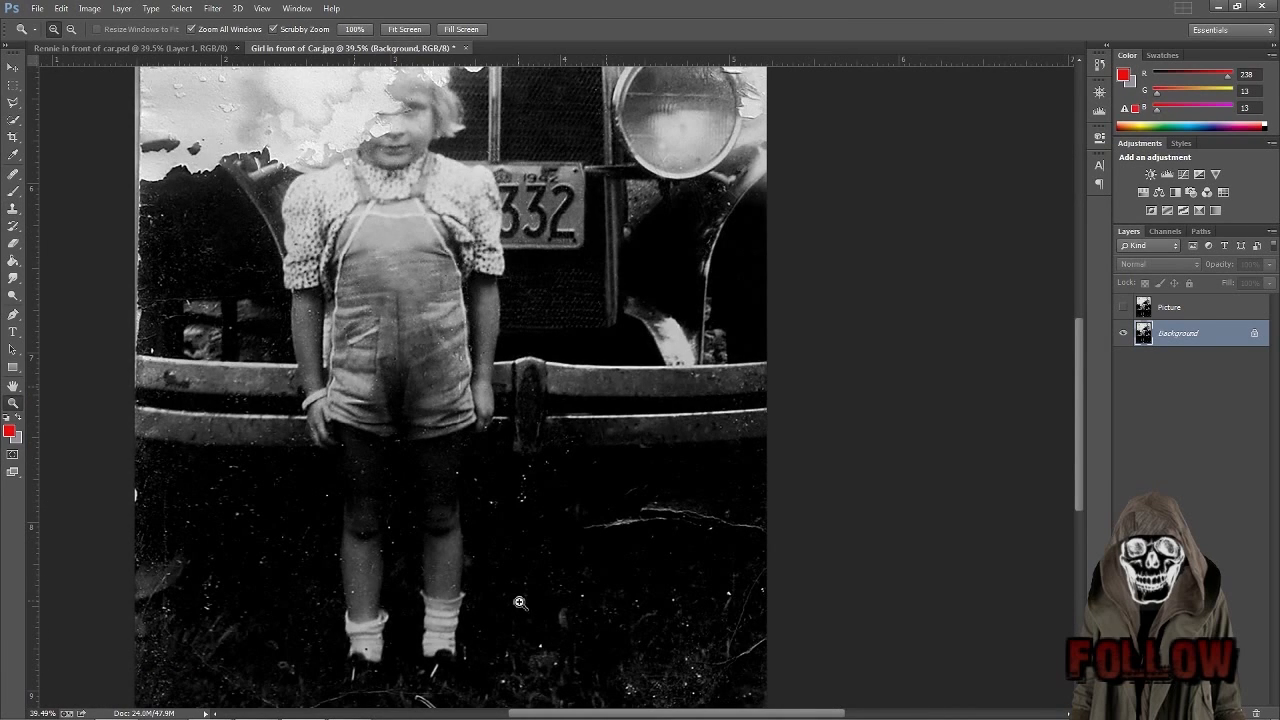
{"action": "scroll", "coordinate": [520, 602], "scroll_direction": "down", "scroll_amount": 3}
{"action": "scroll", "coordinate": [514, 603], "scroll_direction": "down", "scroll_amount": 1}
{"action": "scroll", "coordinate": [503, 606], "scroll_direction": "up", "scroll_amount": 2}
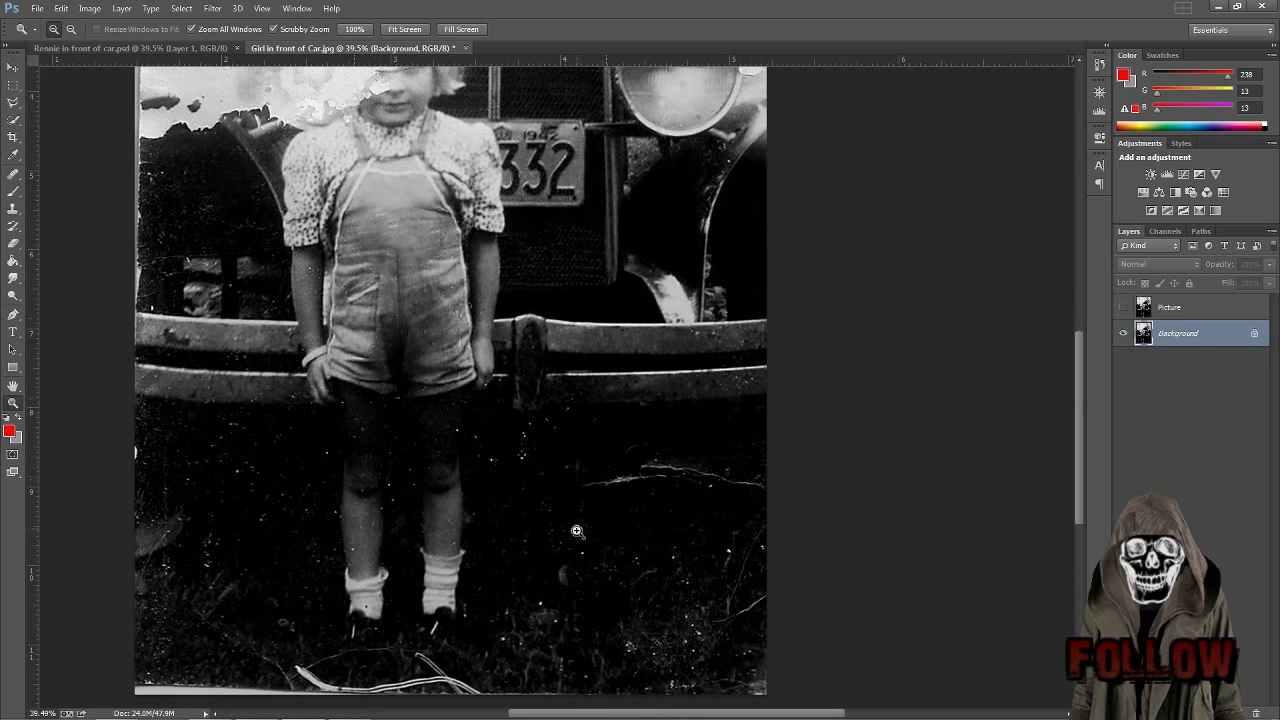
{"action": "left_click_drag", "start_coordinate": [698, 489], "coordinate": [757, 498]}
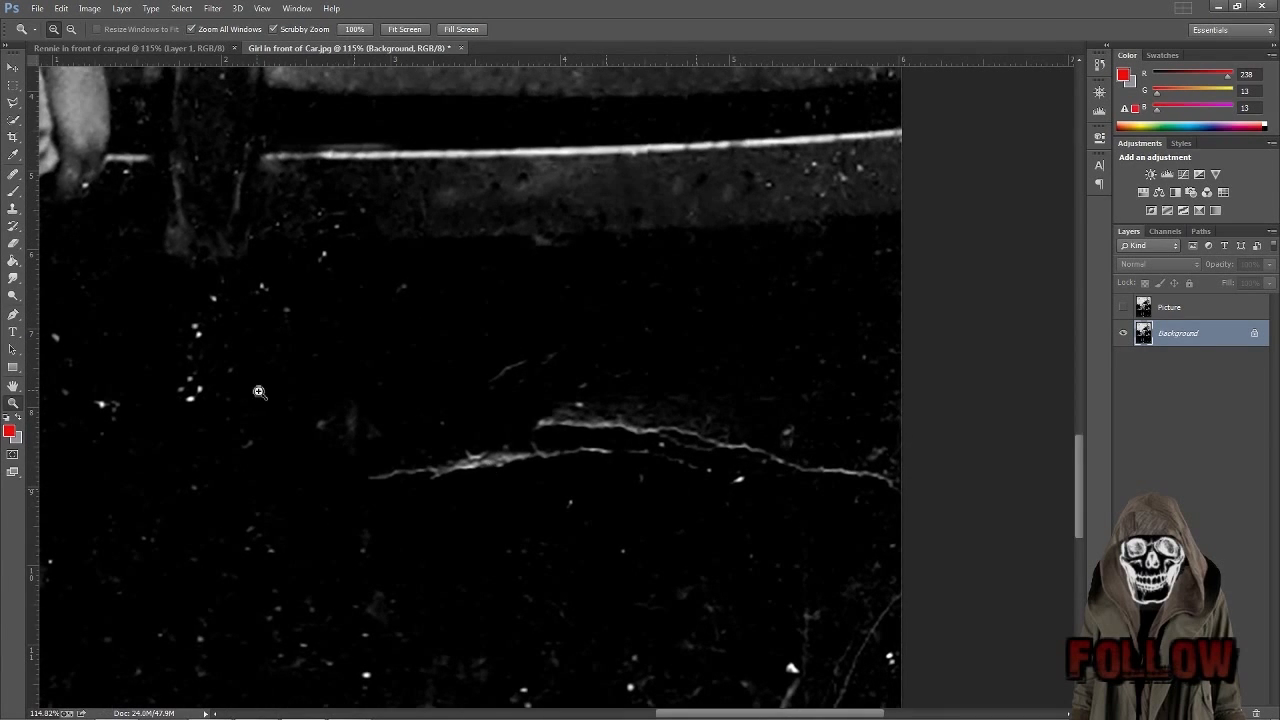
Clone dark ground over the small scratches and the left part of the cracks below the bumper with the Clone Stamp.
{"action": "left_click", "coordinate": [13, 209]}
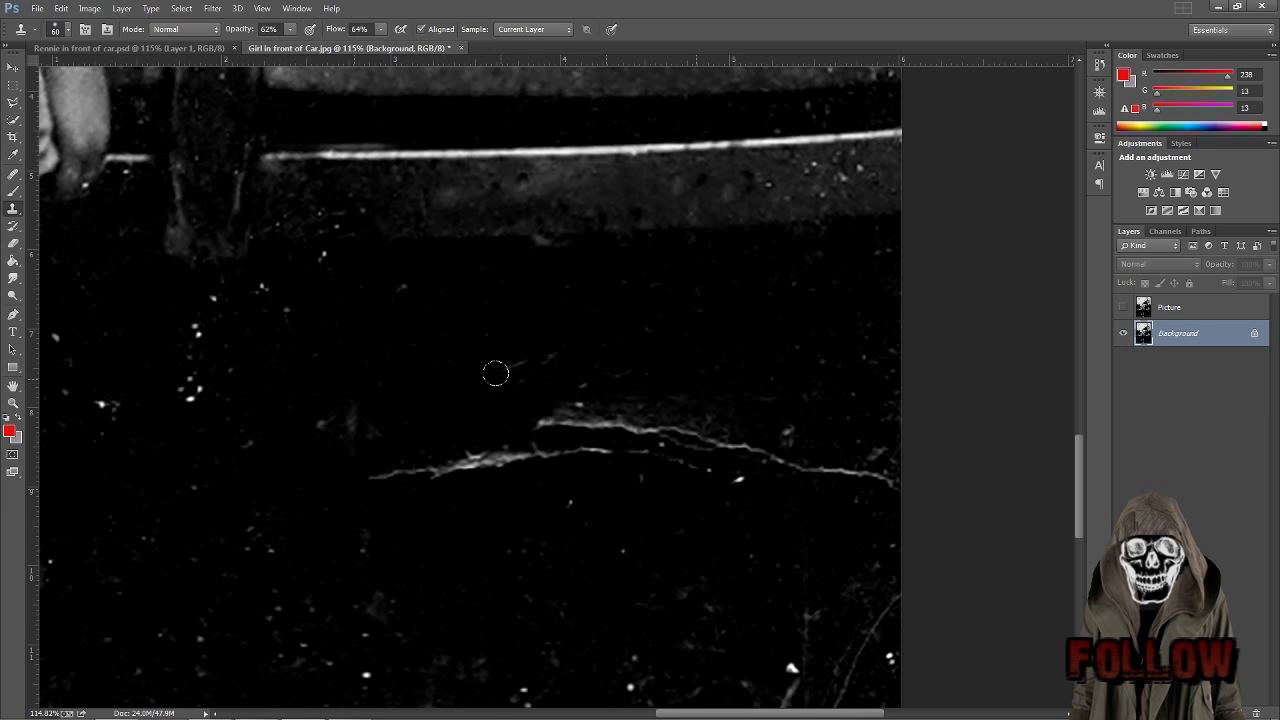
{"action": "left_click_drag", "start_coordinate": [555, 359], "coordinate": [527, 357]}
{"action": "left_click", "coordinate": [468, 418], "text": "alt"}
{"action": "left_click_drag", "start_coordinate": [491, 456], "coordinate": [444, 461]}
{"action": "left_click", "coordinate": [478, 394], "text": "alt"}
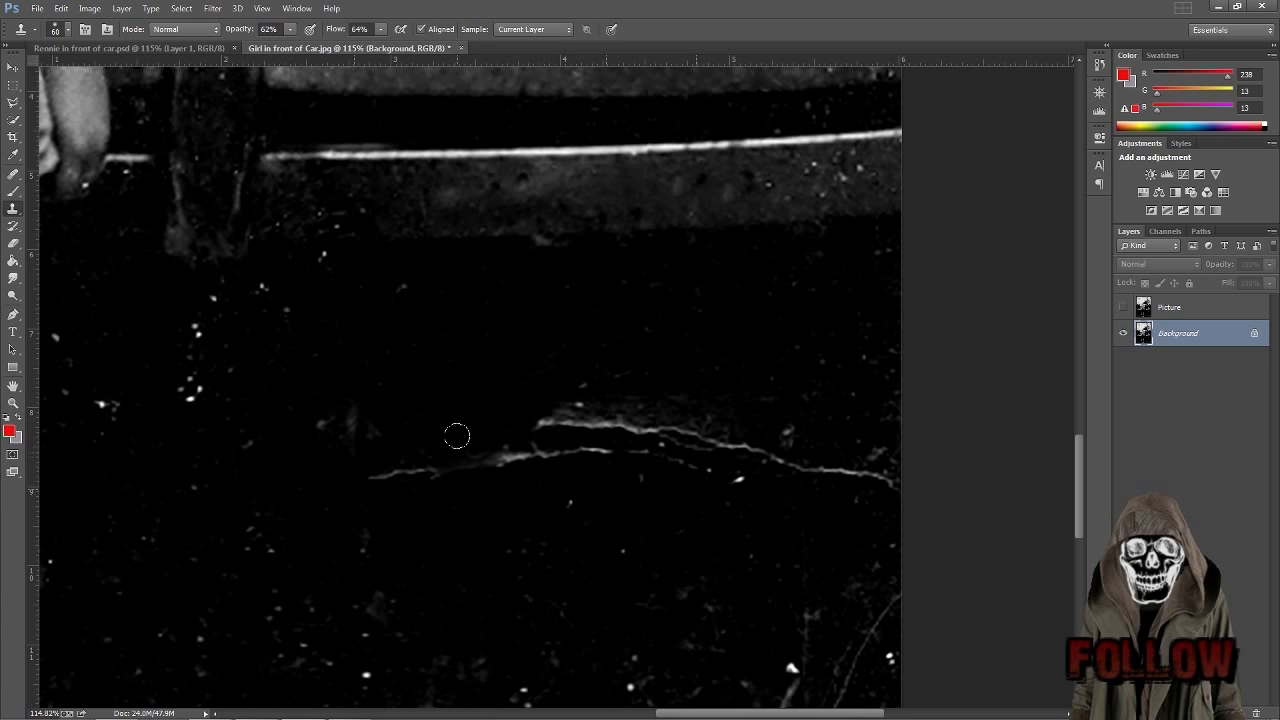
{"action": "left_click", "coordinate": [474, 410], "text": "alt"}
{"action": "mouse_move", "coordinate": [387, 474]}
{"action": "left_mouse_down"}
{"action": "mouse_move", "coordinate": [503, 443]}
{"action": "mouse_move", "coordinate": [595, 448]}
{"action": "left_mouse_up"}
{"action": "mouse_move", "coordinate": [537, 412]}
{"action": "left_mouse_down"}
{"action": "mouse_move", "coordinate": [634, 414]}
{"action": "mouse_move", "coordinate": [554, 413]}
{"action": "mouse_move", "coordinate": [592, 392]}
{"action": "mouse_move", "coordinate": [509, 363]}
{"action": "mouse_move", "coordinate": [614, 366]}
{"action": "mouse_move", "coordinate": [561, 371]}
{"action": "left_mouse_up"}
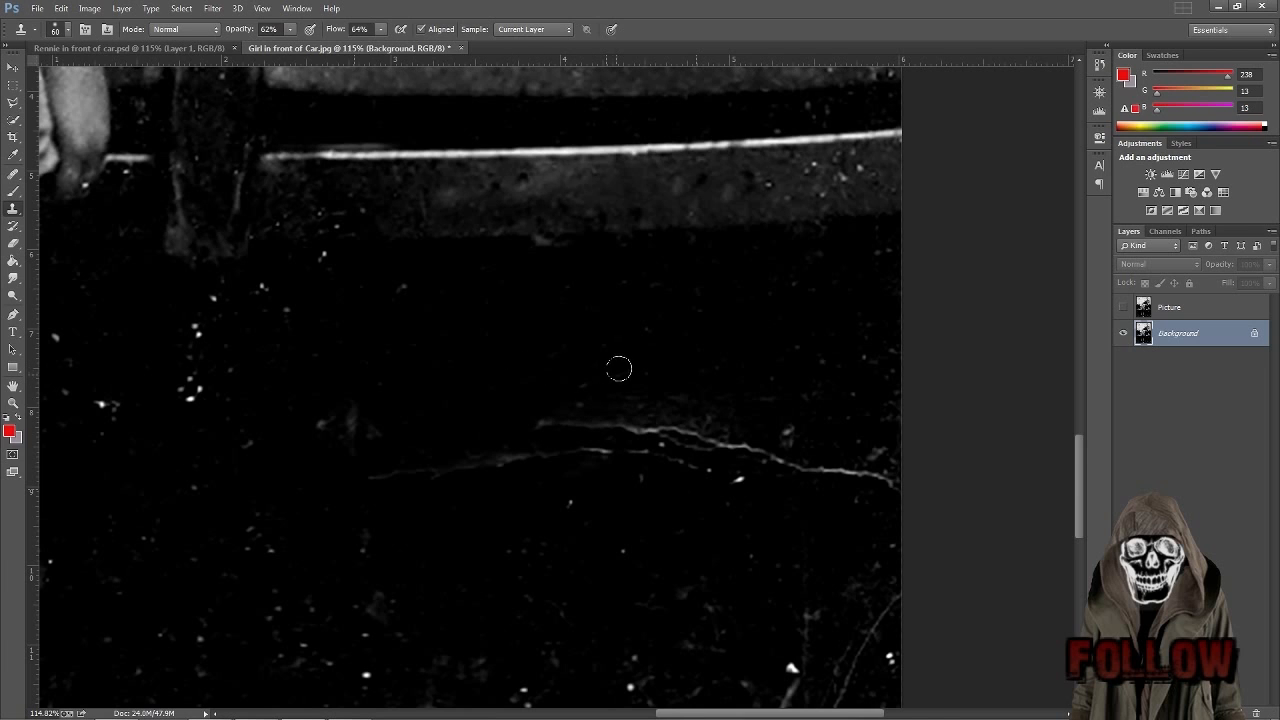
Clone out the specks in the dark area between the bumper and the cracks.
{"action": "left_click", "coordinate": [572, 342], "text": "alt"}
{"action": "left_click", "coordinate": [552, 322], "text": "alt"}
{"action": "mouse_move", "coordinate": [638, 314]}
{"action": "left_mouse_down"}
{"action": "mouse_move", "coordinate": [648, 277]}
{"action": "mouse_move", "coordinate": [689, 308]}
{"action": "mouse_move", "coordinate": [638, 320]}
{"action": "mouse_move", "coordinate": [692, 289]}
{"action": "left_mouse_up"}
{"action": "left_click", "coordinate": [550, 332], "text": "alt"}
{"action": "left_click", "coordinate": [486, 366], "text": "alt"}
{"action": "mouse_move", "coordinate": [402, 284]}
{"action": "left_mouse_down"}
{"action": "mouse_move", "coordinate": [419, 288]}
{"action": "mouse_move", "coordinate": [409, 297]}
{"action": "left_mouse_up"}
{"action": "left_click", "coordinate": [476, 338], "text": "alt"}
Clone out the faint smudge left of the cracks and the specks below the bumper bracket.
{"action": "left_click", "coordinate": [462, 386], "text": "alt"}
{"action": "left_click_drag", "start_coordinate": [372, 432], "coordinate": [331, 409]}
{"action": "mouse_move", "coordinate": [369, 354]}
{"action": "left_mouse_down"}
{"action": "mouse_move", "coordinate": [333, 367]}
{"action": "mouse_move", "coordinate": [330, 326]}
{"action": "left_mouse_up"}
{"action": "left_click", "coordinate": [460, 360], "text": "alt"}
{"action": "left_click", "coordinate": [291, 312]}
{"action": "left_click", "coordinate": [440, 343], "text": "alt"}
{"action": "left_click_drag", "start_coordinate": [376, 283], "coordinate": [316, 256]}
Clone dark ground over the left and middle stretches of both cracks, leaving only their far right end.
{"action": "left_click", "coordinate": [508, 336], "text": "alt"}
{"action": "mouse_move", "coordinate": [613, 345]}
{"action": "left_mouse_down"}
{"action": "mouse_move", "coordinate": [717, 363]}
{"action": "mouse_move", "coordinate": [511, 358]}
{"action": "mouse_move", "coordinate": [690, 392]}
{"action": "mouse_move", "coordinate": [636, 405]}
{"action": "mouse_move", "coordinate": [751, 406]}
{"action": "mouse_move", "coordinate": [600, 406]}
{"action": "mouse_move", "coordinate": [525, 413]}
{"action": "mouse_move", "coordinate": [512, 428]}
{"action": "mouse_move", "coordinate": [620, 423]}
{"action": "left_mouse_up"}
{"action": "left_click", "coordinate": [512, 360], "text": "alt"}
{"action": "left_click", "coordinate": [510, 411], "text": "alt"}
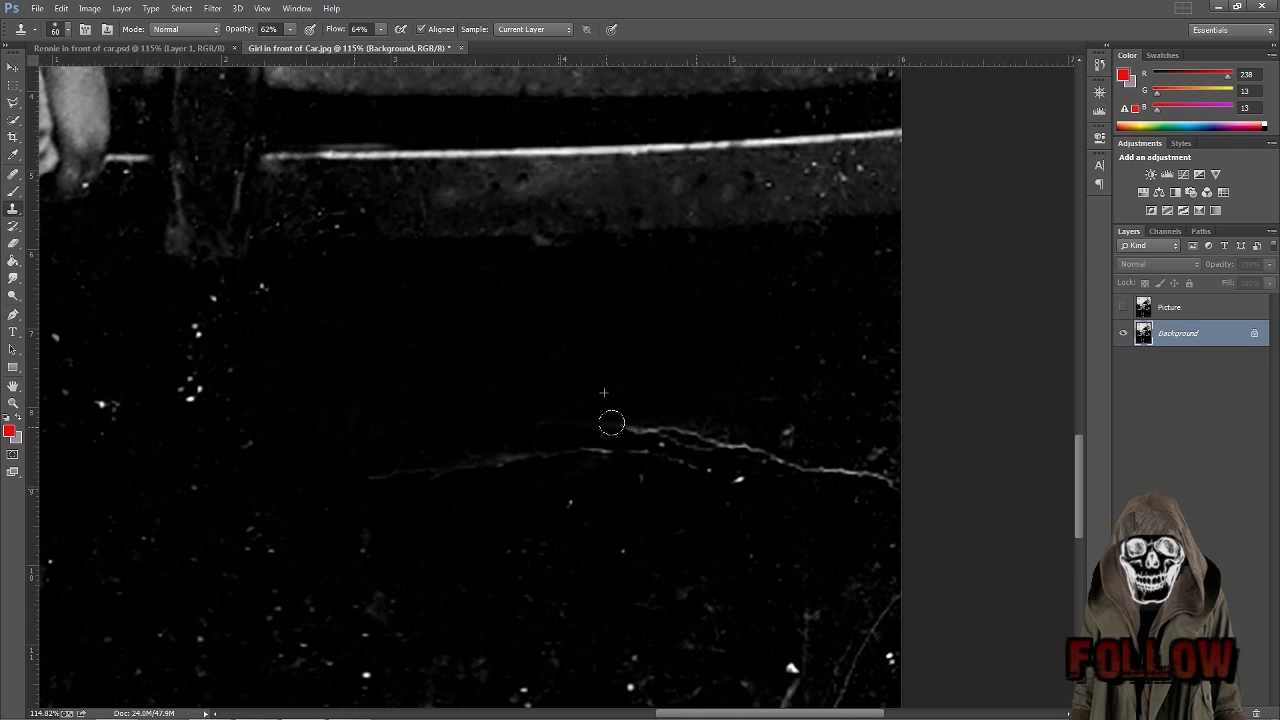
{"action": "mouse_move", "coordinate": [462, 436]}
{"action": "left_mouse_down"}
{"action": "mouse_move", "coordinate": [509, 441]}
{"action": "mouse_move", "coordinate": [444, 454]}
{"action": "mouse_move", "coordinate": [470, 464]}
{"action": "mouse_move", "coordinate": [357, 479]}
{"action": "mouse_move", "coordinate": [512, 468]}
{"action": "mouse_move", "coordinate": [379, 473]}
{"action": "mouse_move", "coordinate": [556, 441]}
{"action": "left_mouse_up"}
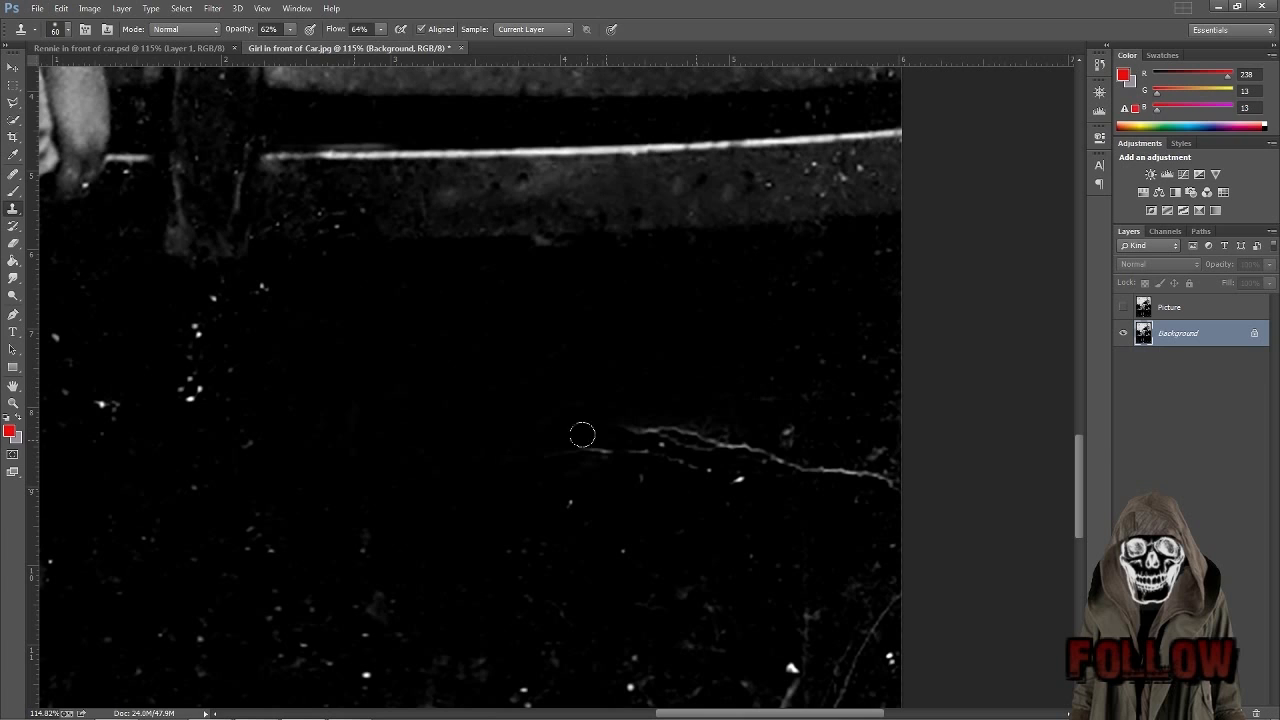
{"action": "left_click_drag", "start_coordinate": [580, 443], "coordinate": [691, 421]}
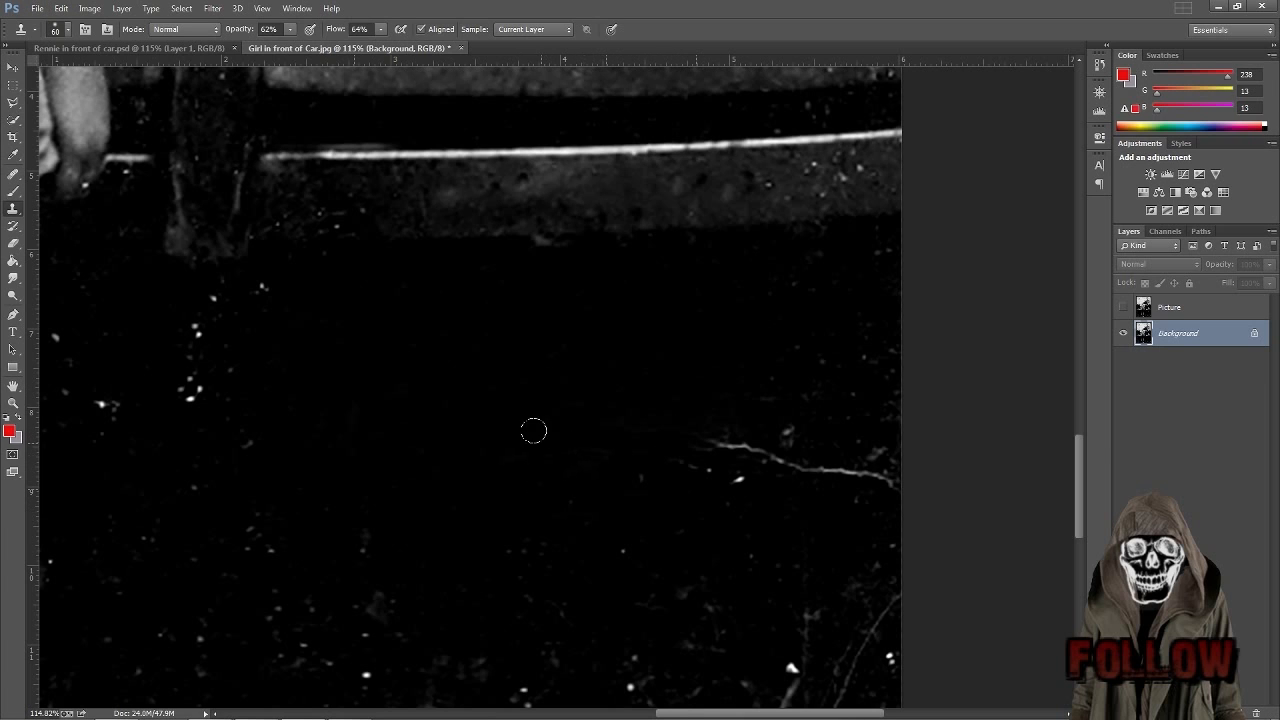
{"action": "left_click", "coordinate": [498, 438], "text": "alt"}
{"action": "mouse_move", "coordinate": [540, 479]}
{"action": "left_mouse_down"}
{"action": "mouse_move", "coordinate": [646, 469]}
{"action": "mouse_move", "coordinate": [576, 451]}
{"action": "mouse_move", "coordinate": [667, 443]}
{"action": "left_mouse_up"}
{"action": "left_click_drag", "start_coordinate": [606, 432], "coordinate": [614, 431]}
Clone out the scattered white specks near the photo's right edge and the bright dots below the bumper bracket.
{"action": "left_click", "coordinate": [686, 346], "text": "alt"}
{"action": "left_click", "coordinate": [853, 353]}
{"action": "left_click", "coordinate": [790, 385]}
{"action": "mouse_move", "coordinate": [255, 446]}
{"action": "left_mouse_down"}
{"action": "mouse_move", "coordinate": [227, 423]}
{"action": "mouse_move", "coordinate": [237, 405]}
{"action": "mouse_move", "coordinate": [216, 379]}
{"action": "mouse_move", "coordinate": [167, 394]}
{"action": "mouse_move", "coordinate": [236, 419]}
{"action": "mouse_move", "coordinate": [234, 342]}
{"action": "mouse_move", "coordinate": [202, 305]}
{"action": "mouse_move", "coordinate": [270, 287]}
{"action": "mouse_move", "coordinate": [257, 284]}
{"action": "mouse_move", "coordinate": [201, 391]}
{"action": "left_mouse_up"}
{"action": "left_click_drag", "start_coordinate": [269, 552], "coordinate": [251, 528]}
{"action": "left_click_drag", "start_coordinate": [238, 450], "coordinate": [299, 500]}
Clean the specks and the uneven notch along the lower edge of the bumper by cloning nearby dark areas.
{"action": "left_click", "coordinate": [768, 330], "text": "alt"}
{"action": "left_click_drag", "start_coordinate": [878, 246], "coordinate": [828, 287]}
{"action": "left_click", "coordinate": [665, 234], "text": "alt"}
{"action": "left_click_drag", "start_coordinate": [578, 234], "coordinate": [509, 244]}
Compare the retouched ground with the original by showing the Picture layer, varying its opacity and hiding it again.
{"action": "left_click", "coordinate": [1123, 308]}
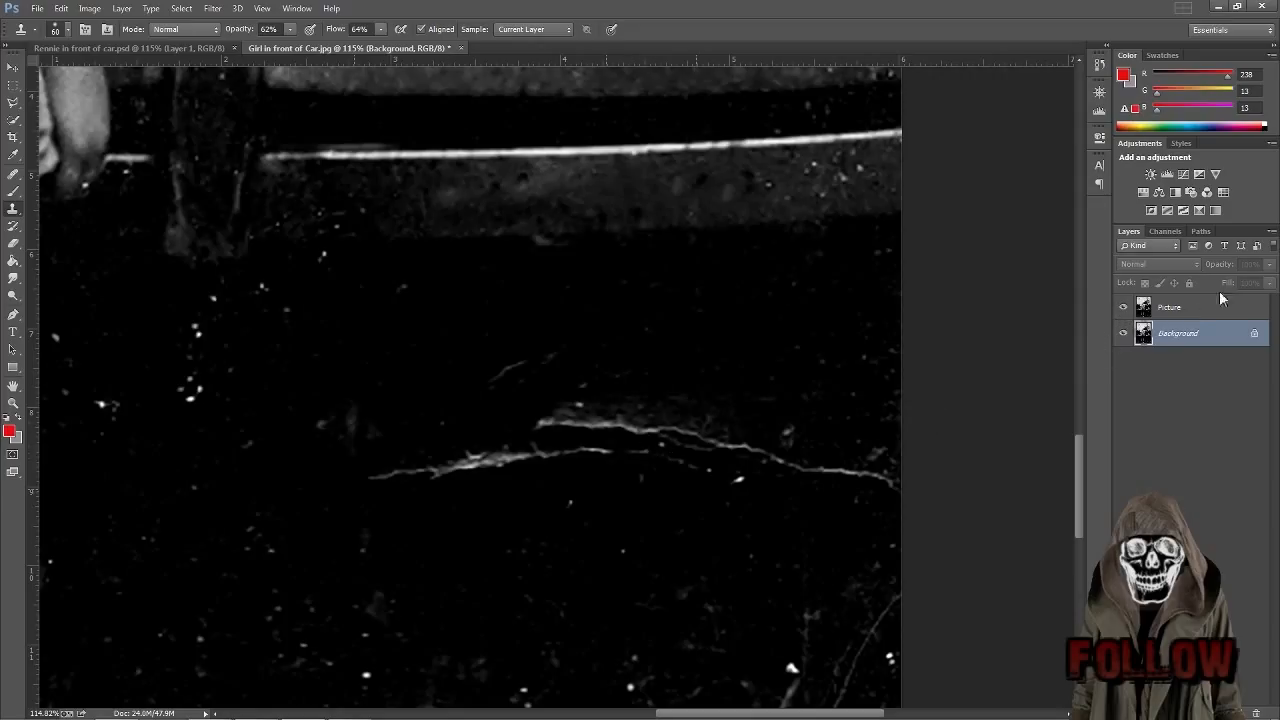
{"action": "left_click", "coordinate": [1198, 318]}
{"action": "left_click", "coordinate": [1270, 266]}
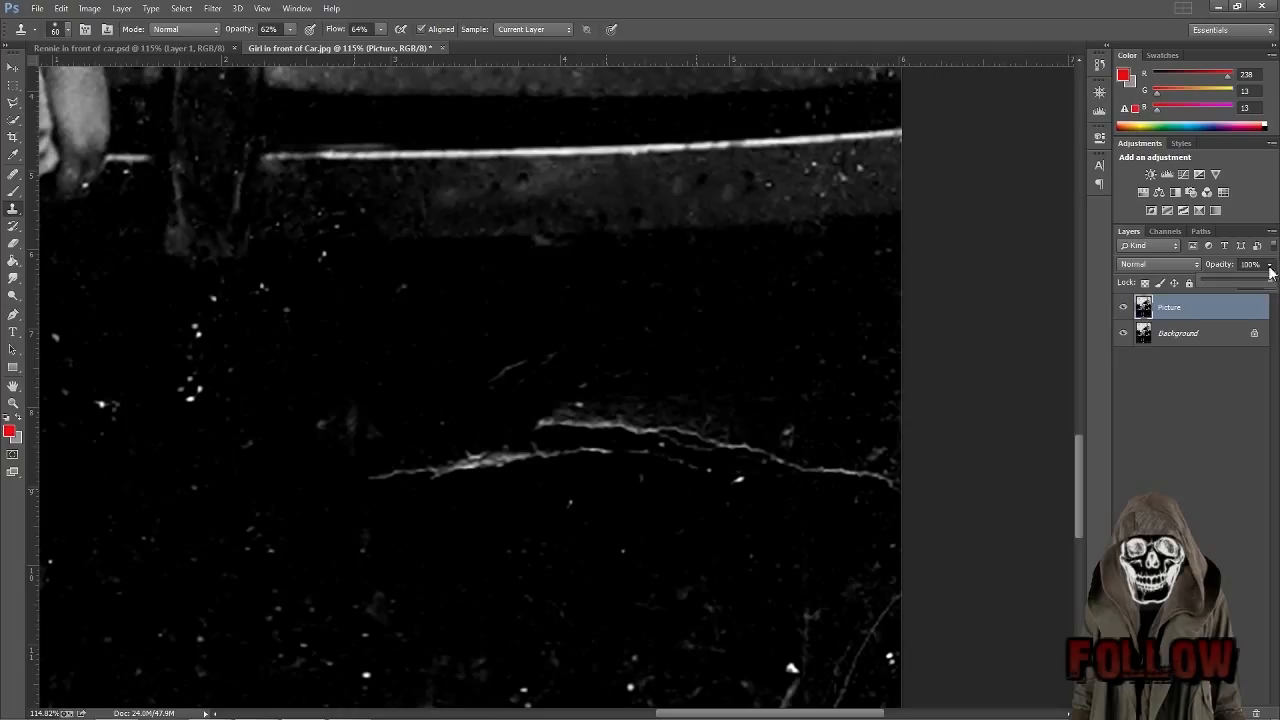
{"action": "left_click_drag", "start_coordinate": [1272, 287], "coordinate": [1228, 292]}
{"action": "left_click", "coordinate": [1123, 307]}
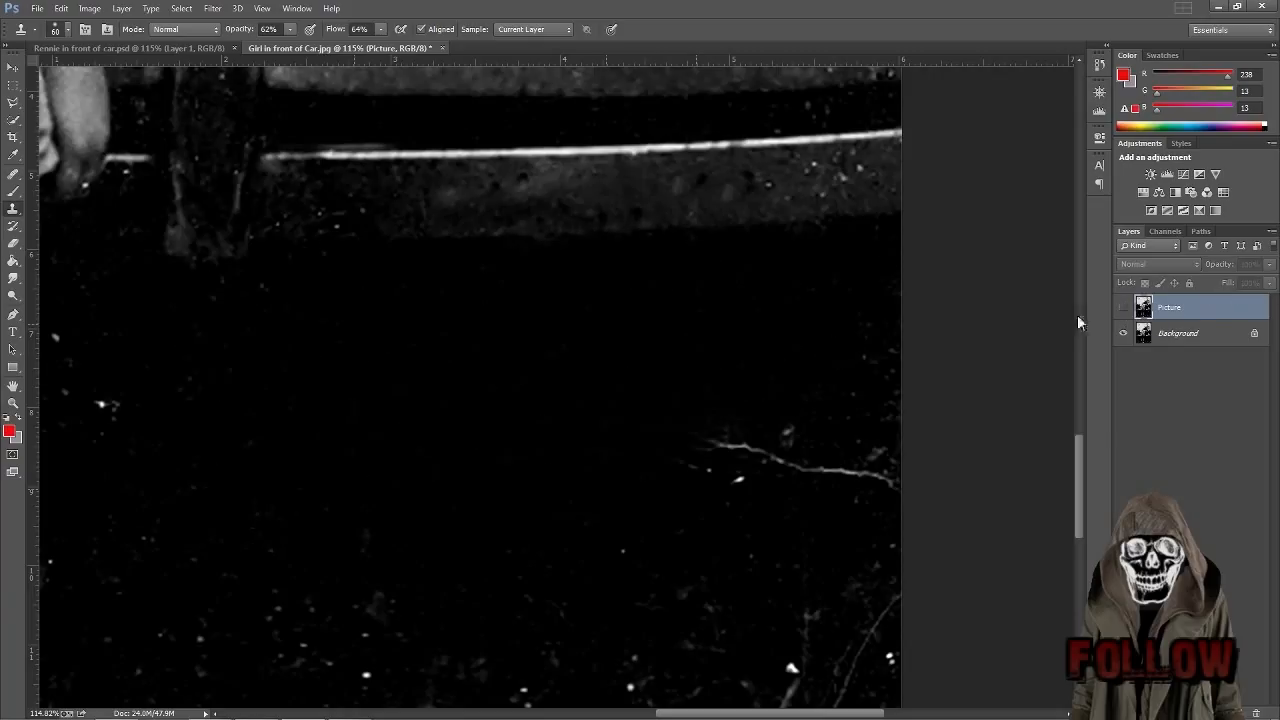
Try to clone over the cracked ground below the bumper while the Picture layer is hidden.
{"action": "left_click", "coordinate": [13, 402]}
{"action": "left_click_drag", "start_coordinate": [451, 391], "coordinate": [364, 414]}
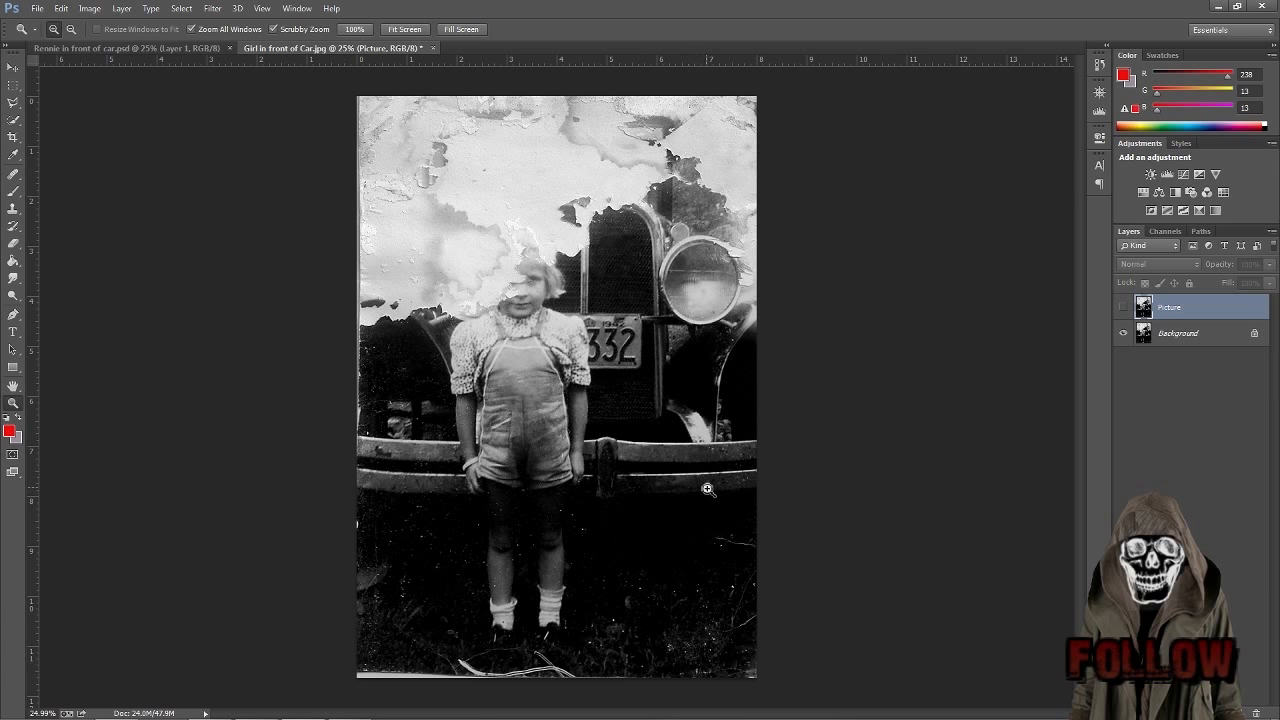
{"action": "left_click_drag", "start_coordinate": [709, 492], "coordinate": [746, 542]}
{"action": "scroll", "coordinate": [736, 537], "scroll_direction": "down", "scroll_amount": 2}
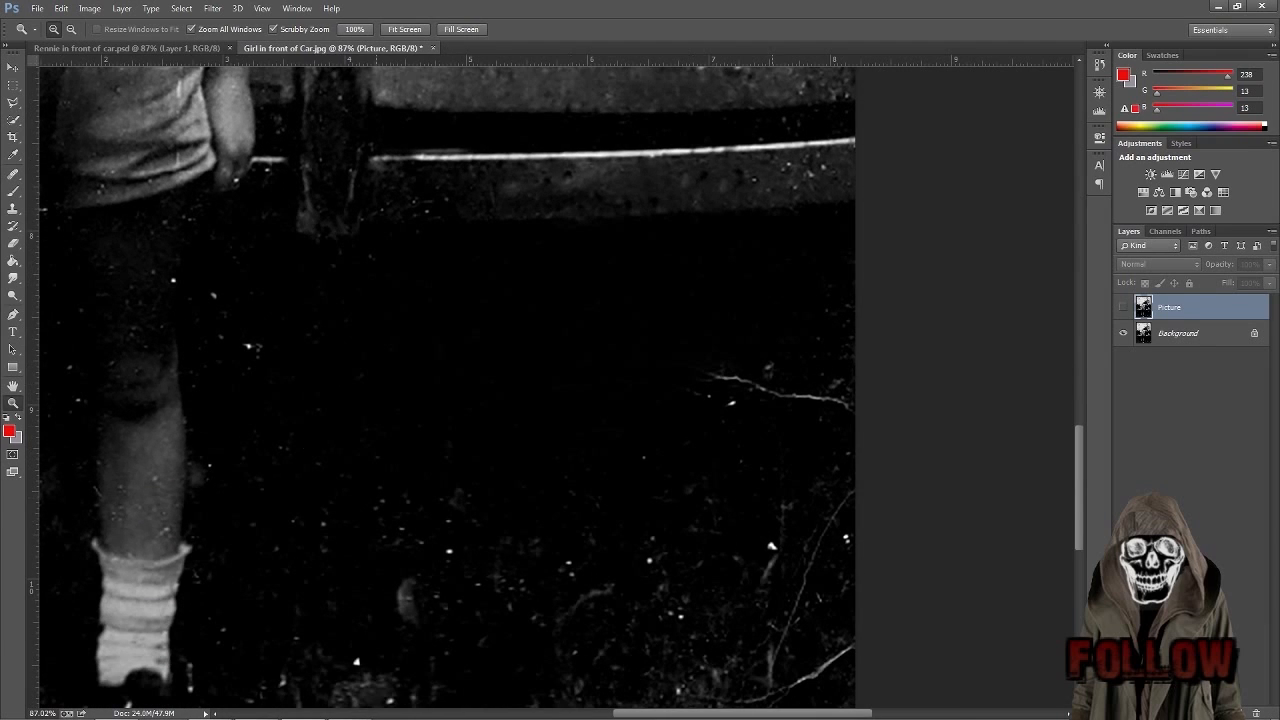
{"action": "left_click", "coordinate": [13, 208]}
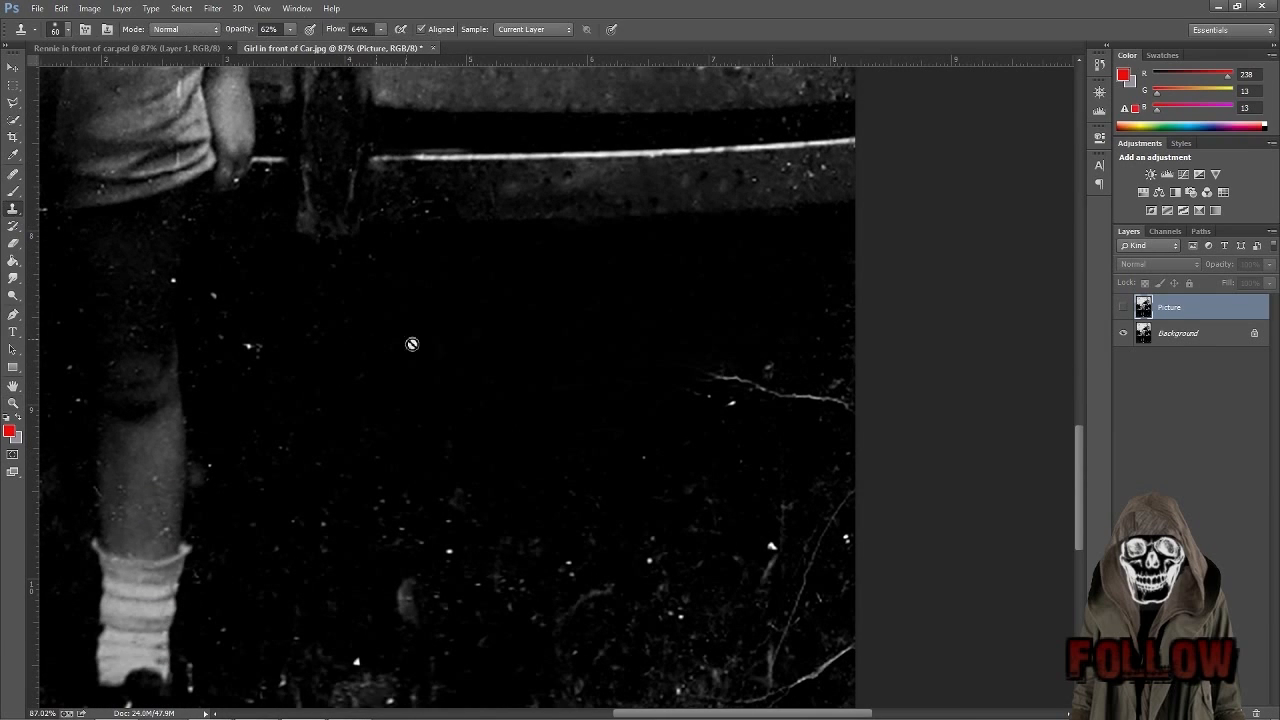
{"action": "left_click", "coordinate": [602, 390]}
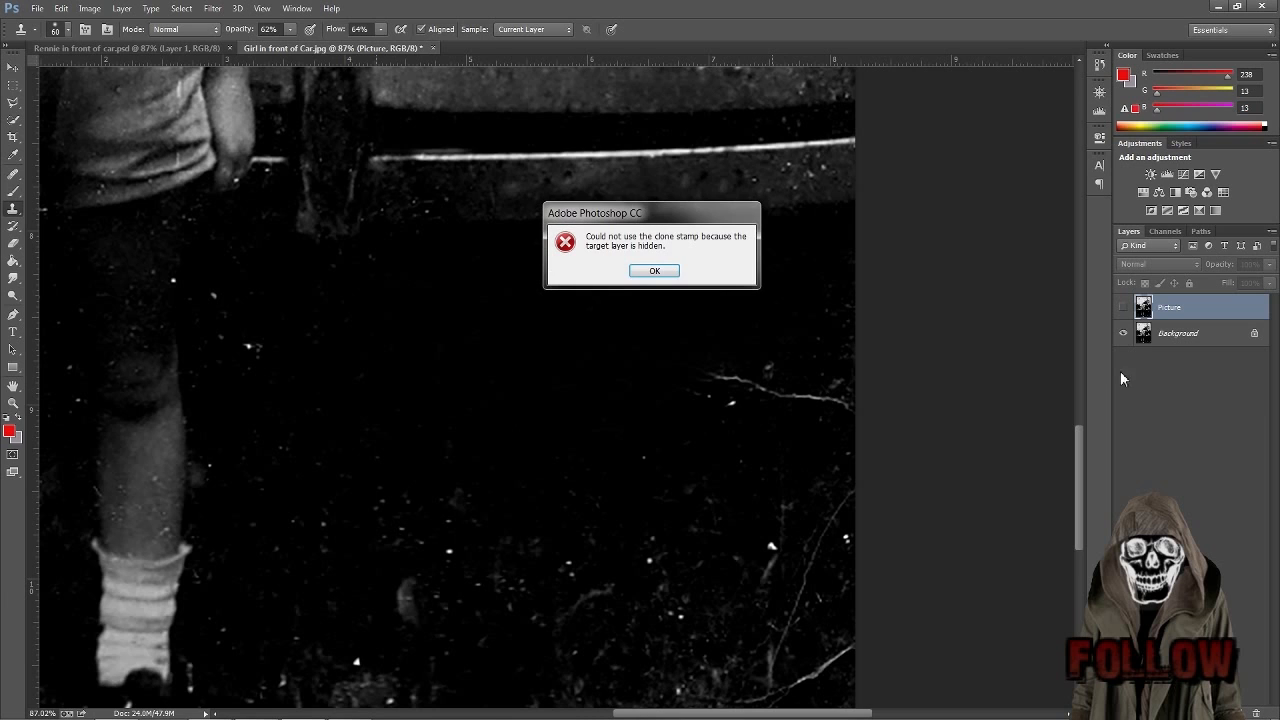
{"action": "left_click", "coordinate": [654, 271]}
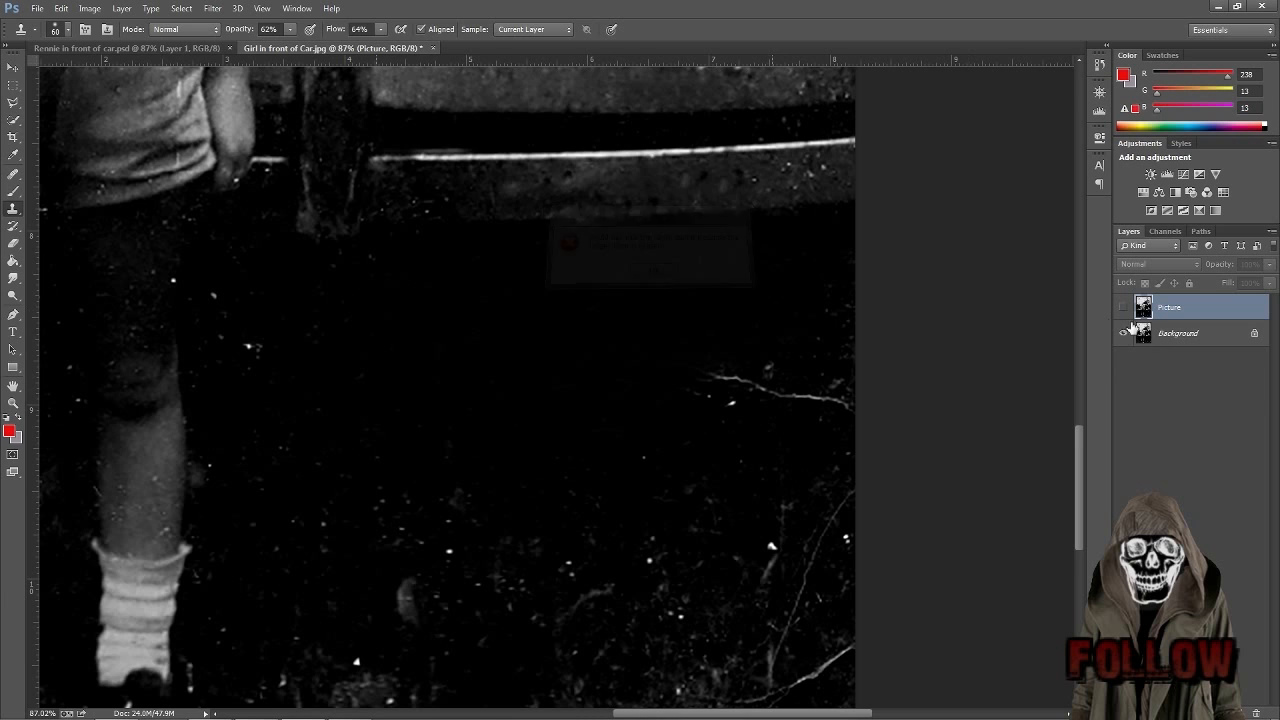
Make the Background layer active and clone dark ground over the white crack near the photo's right edge.
{"action": "left_click", "coordinate": [1191, 340]}
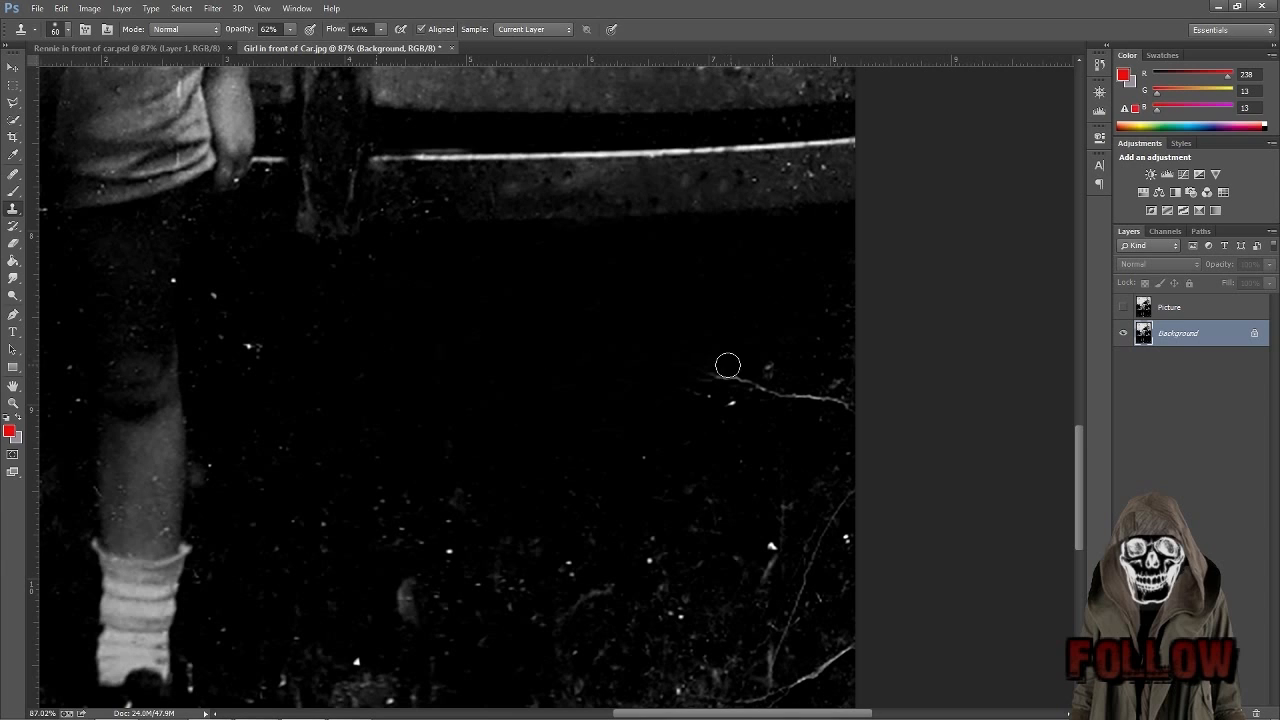
{"action": "left_click_drag", "start_coordinate": [693, 380], "coordinate": [760, 366]}
{"action": "left_click_drag", "start_coordinate": [764, 389], "coordinate": [840, 398]}
{"action": "left_click", "coordinate": [722, 368], "text": "alt"}
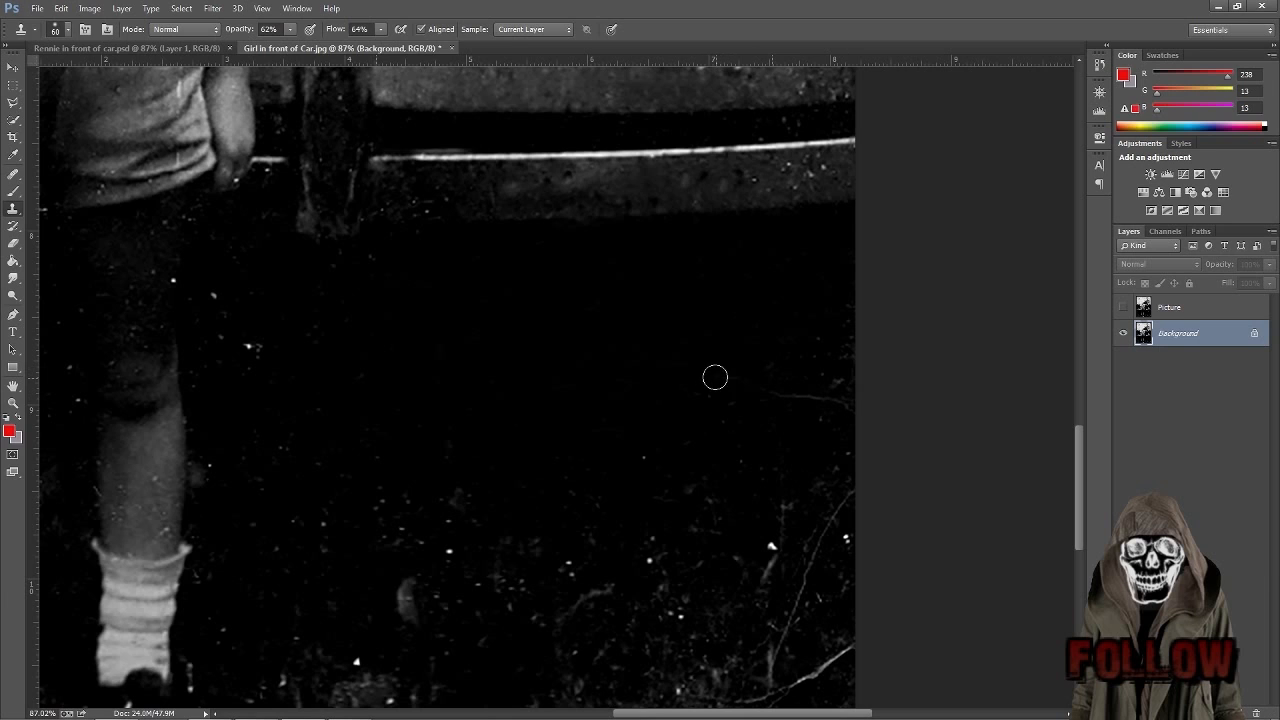
Clone black ground over the remaining crack traces and white specks between the girl's leg and the photo's right edge.
{"action": "mouse_move", "coordinate": [851, 309]}
{"action": "left_mouse_down"}
{"action": "mouse_move", "coordinate": [846, 376]}
{"action": "mouse_move", "coordinate": [820, 368]}
{"action": "mouse_move", "coordinate": [843, 389]}
{"action": "mouse_move", "coordinate": [814, 332]}
{"action": "mouse_move", "coordinate": [833, 365]}
{"action": "mouse_move", "coordinate": [841, 333]}
{"action": "left_mouse_up"}
{"action": "left_click", "coordinate": [662, 320], "text": "alt"}
{"action": "mouse_move", "coordinate": [714, 385]}
{"action": "left_mouse_down"}
{"action": "mouse_move", "coordinate": [718, 415]}
{"action": "mouse_move", "coordinate": [785, 385]}
{"action": "mouse_move", "coordinate": [823, 397]}
{"action": "mouse_move", "coordinate": [839, 421]}
{"action": "mouse_move", "coordinate": [845, 395]}
{"action": "mouse_move", "coordinate": [733, 425]}
{"action": "left_mouse_up"}
{"action": "left_click", "coordinate": [678, 348], "text": "alt"}
{"action": "left_click", "coordinate": [776, 362], "text": "alt"}
{"action": "mouse_move", "coordinate": [817, 381]}
{"action": "left_mouse_down"}
{"action": "mouse_move", "coordinate": [769, 403]}
{"action": "mouse_move", "coordinate": [650, 379]}
{"action": "mouse_move", "coordinate": [667, 381]}
{"action": "left_mouse_up"}
{"action": "left_click", "coordinate": [524, 384], "text": "alt"}
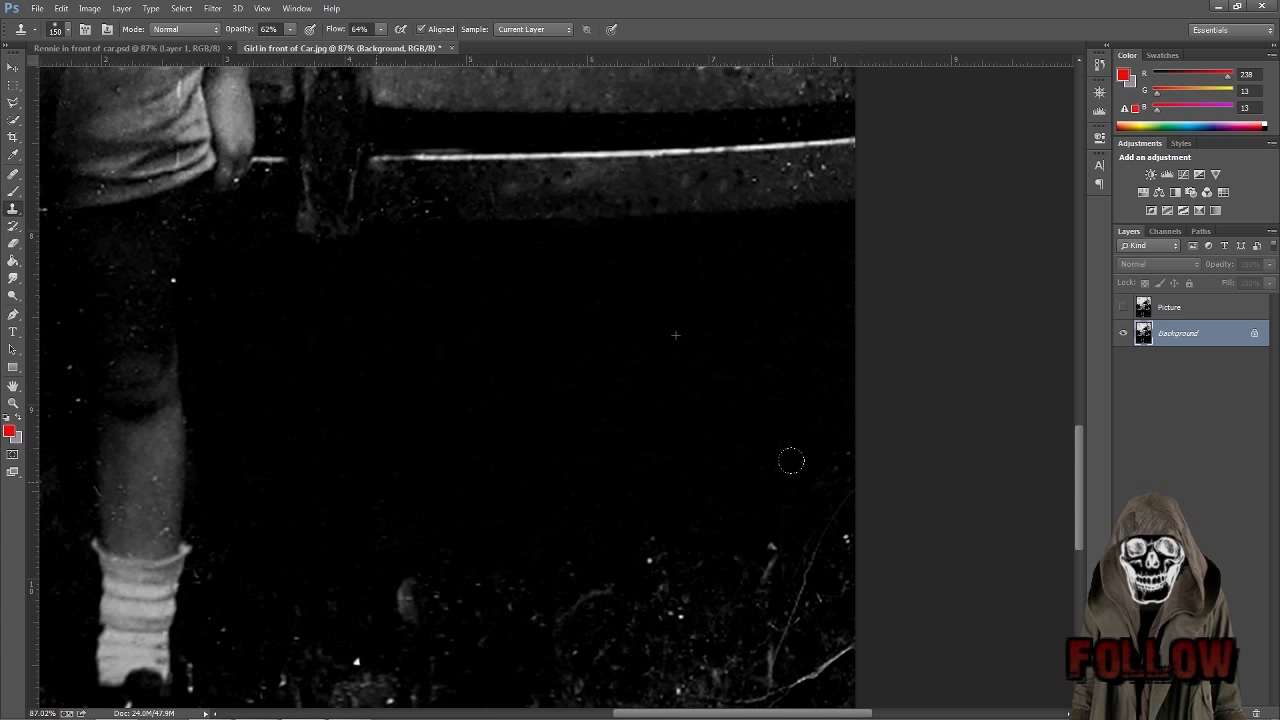
Clone black over the specks and scratches just above the grass, including the pale curved mark right of the sock, with brush size 150.
{"action": "left_click", "coordinate": [696, 416], "text": "alt"}
{"action": "mouse_move", "coordinate": [649, 553]}
{"action": "left_mouse_down"}
{"action": "mouse_move", "coordinate": [623, 546]}
{"action": "mouse_move", "coordinate": [831, 543]}
{"action": "mouse_move", "coordinate": [783, 520]}
{"action": "left_mouse_up"}
{"action": "left_click", "coordinate": [571, 433], "text": "alt"}
{"action": "left_click_drag", "start_coordinate": [551, 582], "coordinate": [546, 570]}
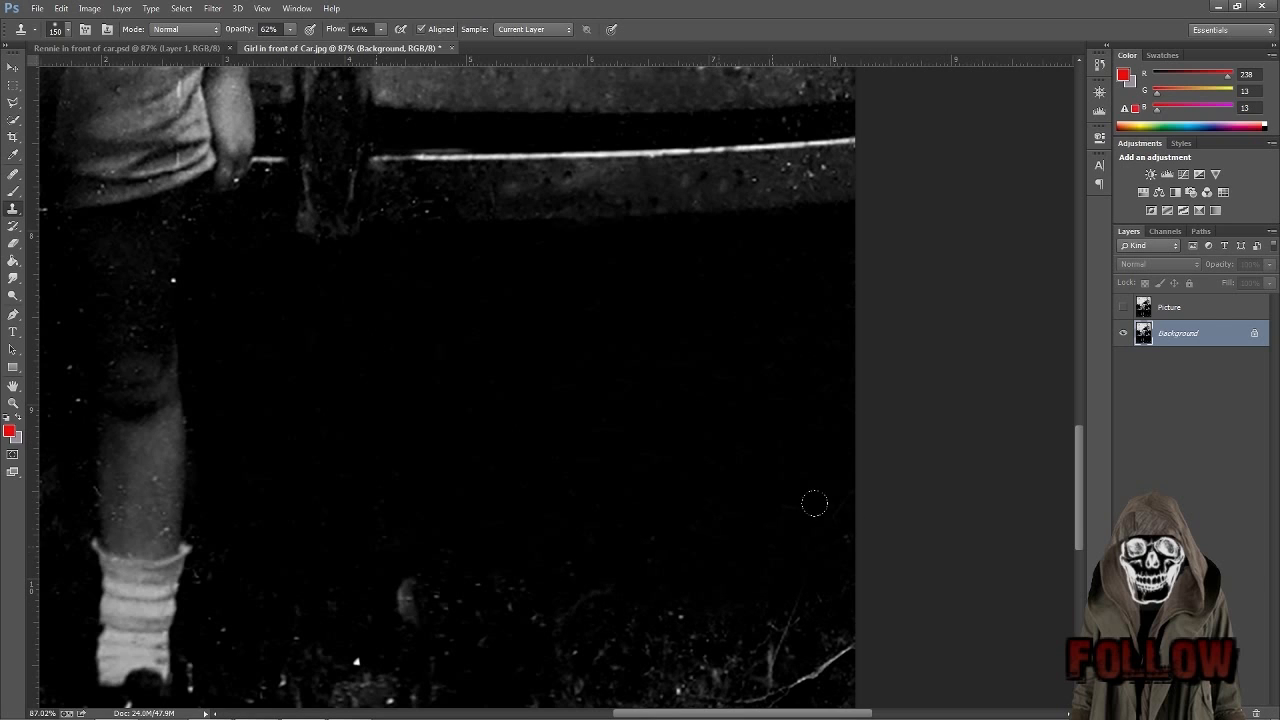
{"action": "left_click_drag", "start_coordinate": [451, 553], "coordinate": [409, 547]}
{"action": "left_click", "coordinate": [406, 601]}
{"action": "left_click", "coordinate": [402, 596]}
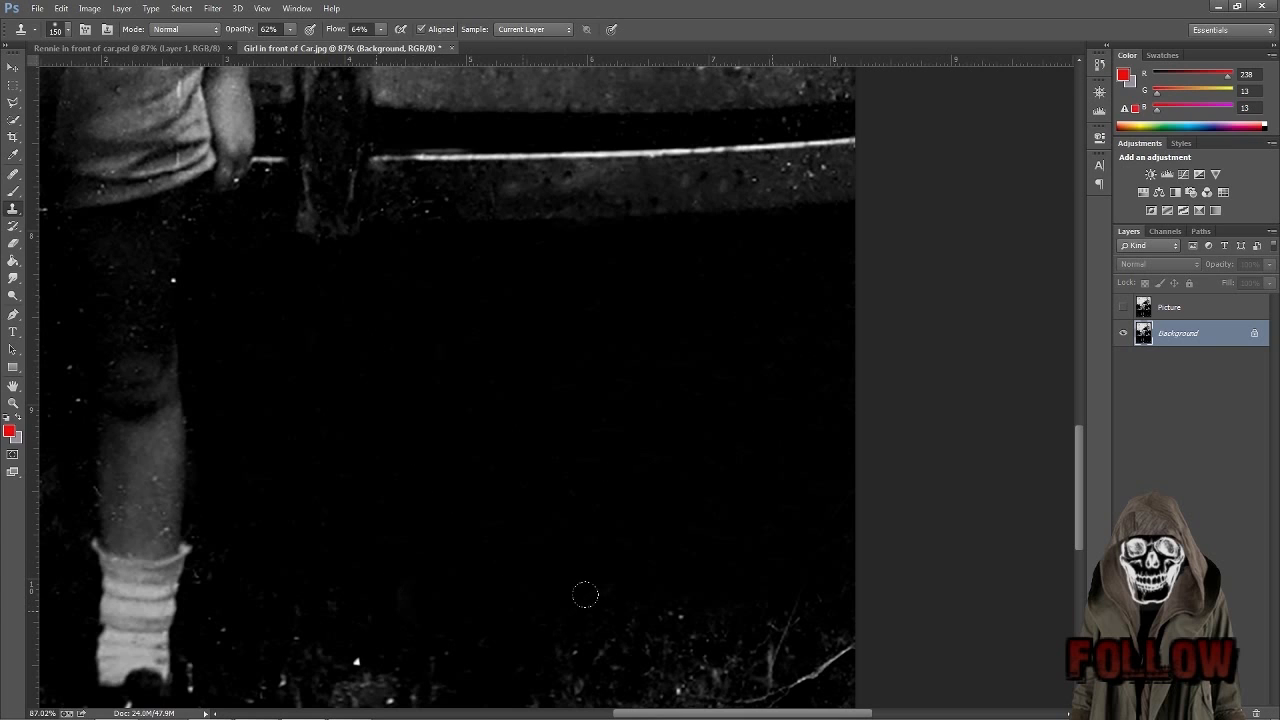
Clone out the thin upright scratch near the right edge and the bright specks at the top of the grass near the foot.
{"action": "left_click_drag", "start_coordinate": [776, 662], "coordinate": [795, 600]}
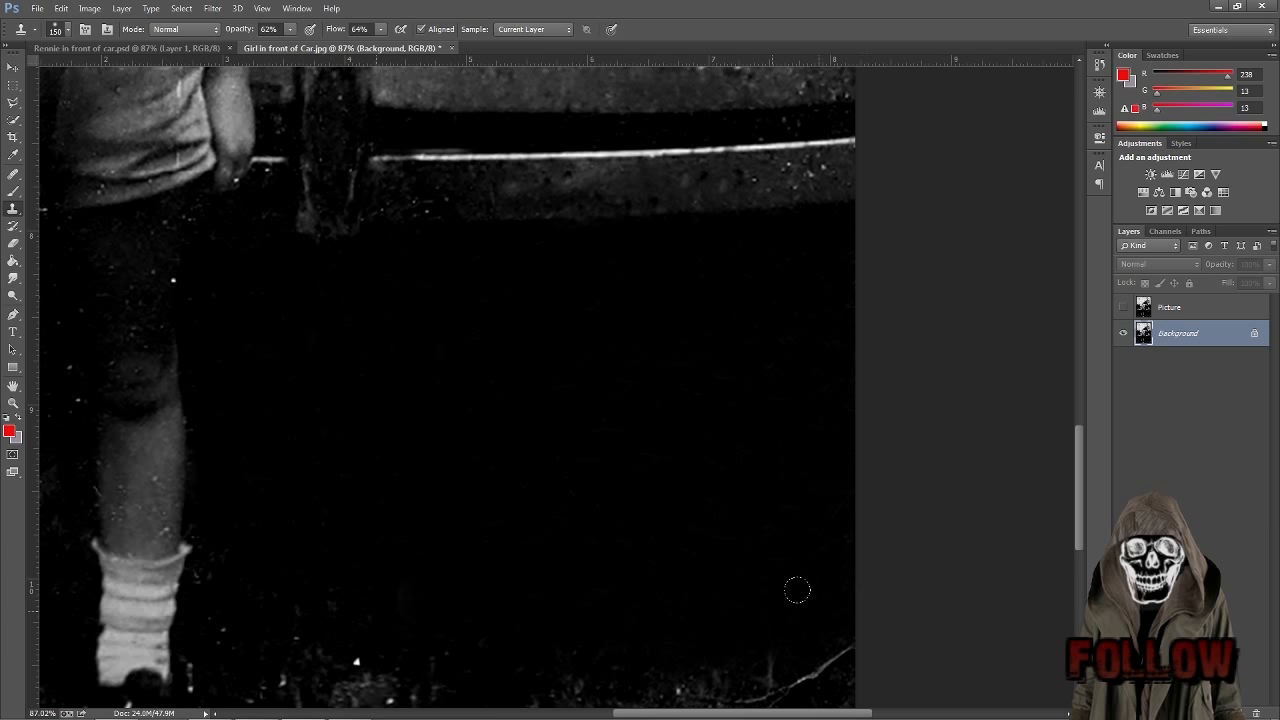
{"action": "left_click_drag", "start_coordinate": [299, 639], "coordinate": [372, 688]}
{"action": "scroll", "coordinate": [474, 555], "scroll_direction": "down", "scroll_amount": 3}
{"action": "scroll", "coordinate": [474, 549], "scroll_direction": "down", "scroll_amount": 2}
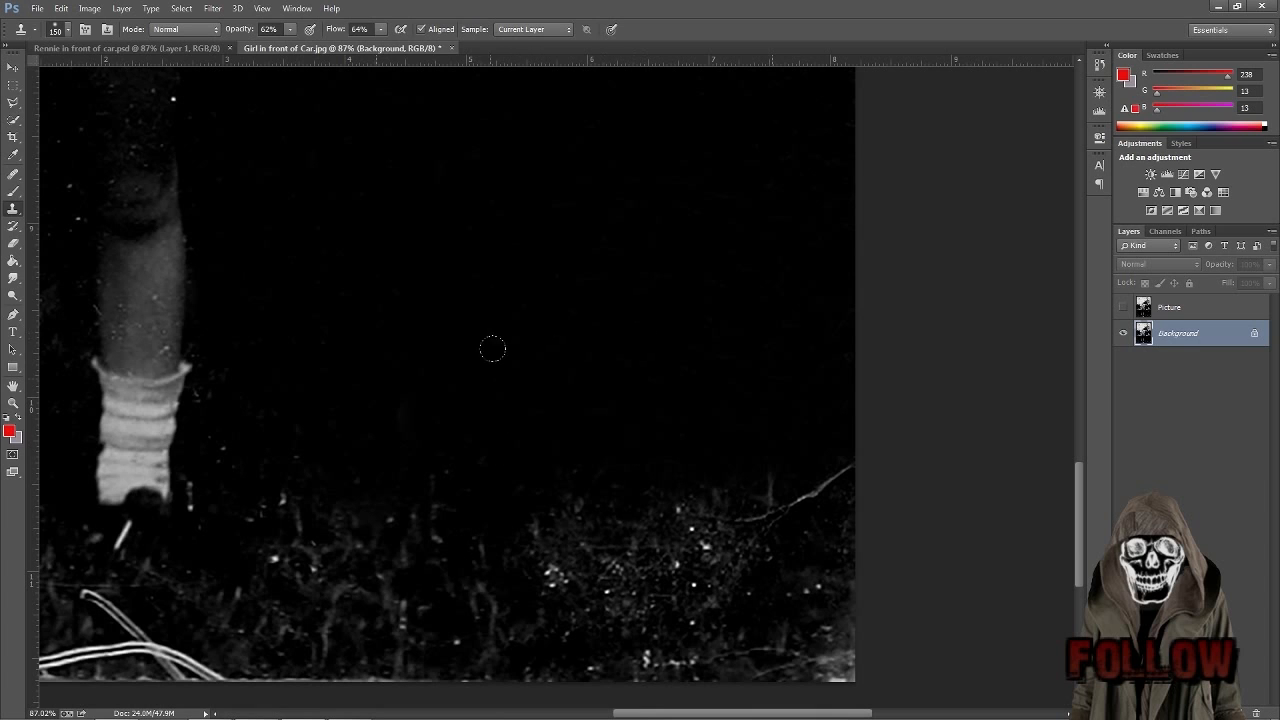
Clone dark ground over the leftover specks beside the girl's sock and along the upper edge of the grass.
{"action": "mouse_move", "coordinate": [198, 374]}
{"action": "left_mouse_down"}
{"action": "mouse_move", "coordinate": [285, 425]}
{"action": "mouse_move", "coordinate": [425, 388]}
{"action": "left_mouse_up"}
{"action": "scroll", "coordinate": [430, 300], "scroll_direction": "up", "scroll_amount": 3}
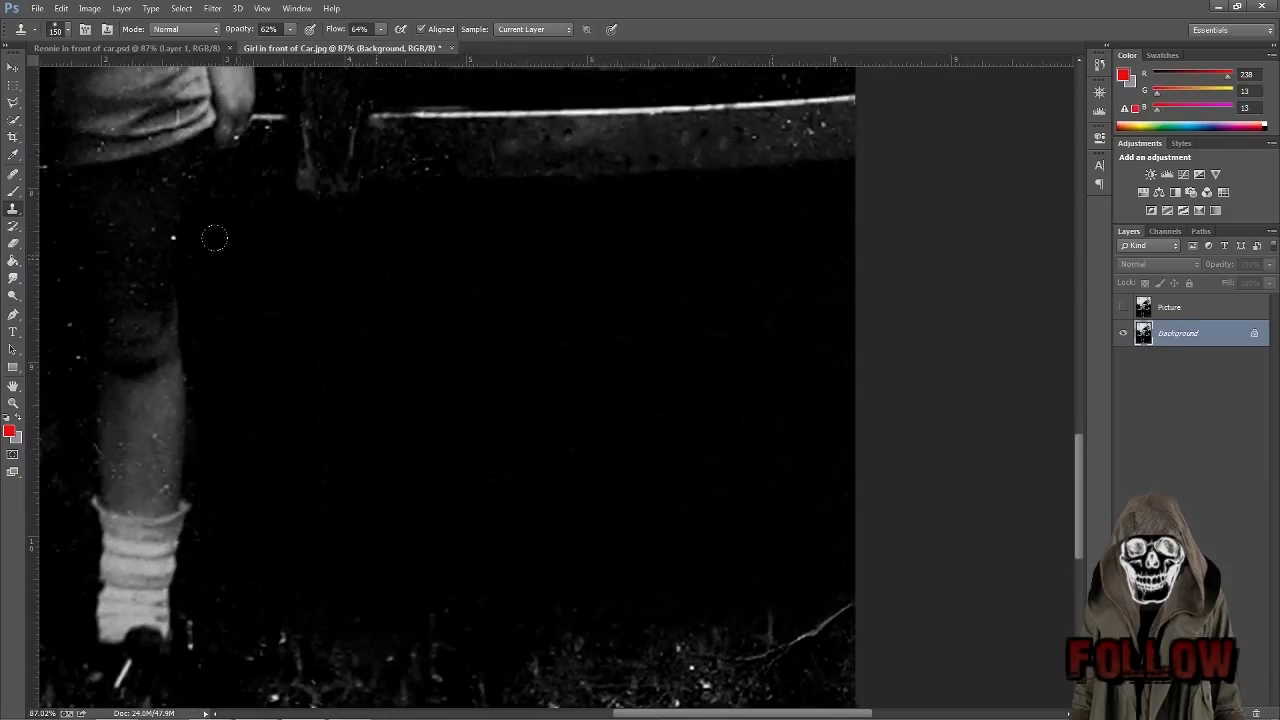
{"action": "left_click", "coordinate": [354, 296], "text": "alt"}
{"action": "scroll", "coordinate": [556, 370], "scroll_direction": "down", "scroll_amount": 5}
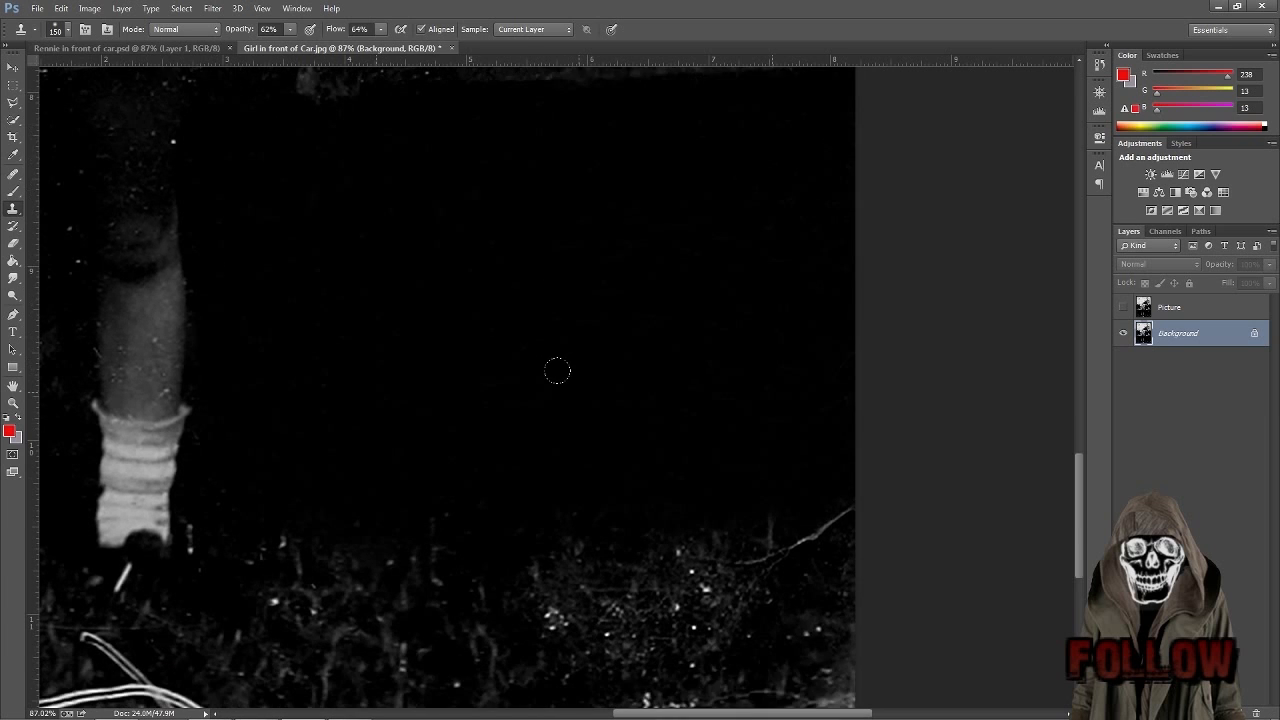
{"action": "left_click_drag", "start_coordinate": [440, 388], "coordinate": [478, 400]}
{"action": "left_click", "coordinate": [434, 308], "text": "alt"}
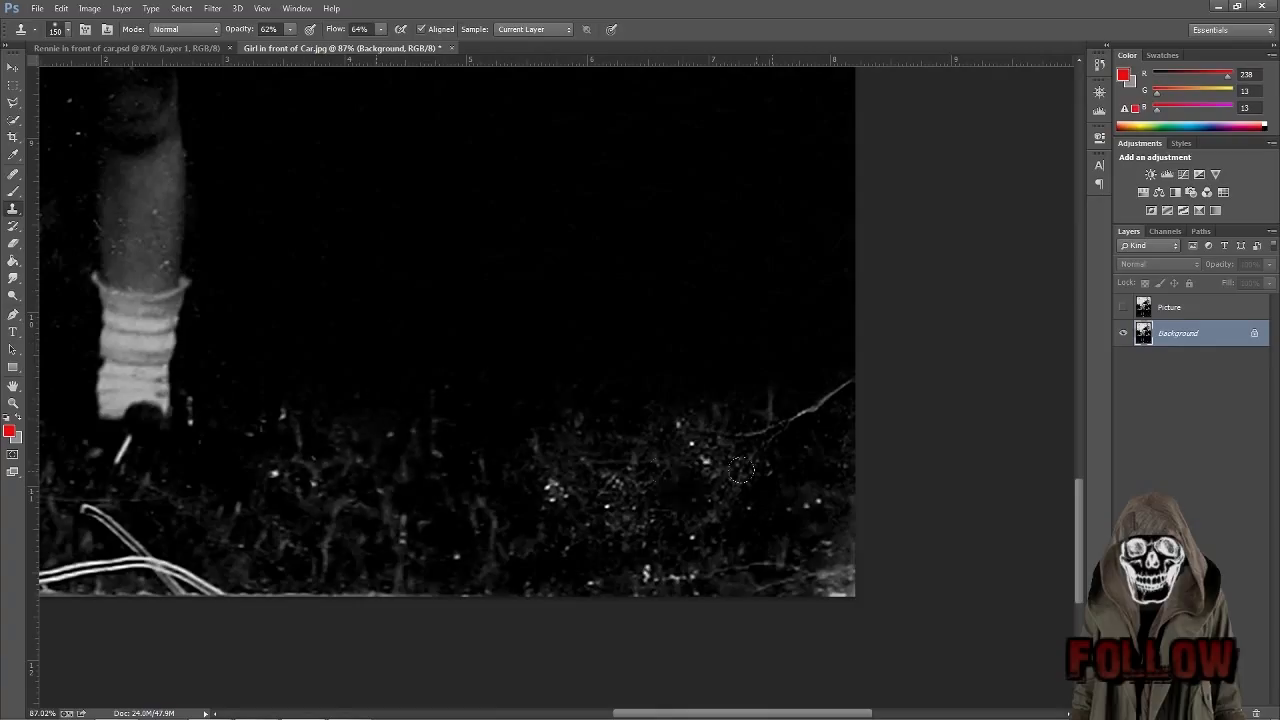
Clone darker grass texture over the light marks in the grass right of the girl's foot, undoing the stroke on the speckled right-hand patch.
{"action": "left_click", "coordinate": [20, 404]}
{"action": "mouse_move", "coordinate": [543, 361]}
{"action": "left_mouse_down"}
{"action": "mouse_move", "coordinate": [465, 367]}
{"action": "mouse_move", "coordinate": [537, 369]}
{"action": "left_mouse_up"}
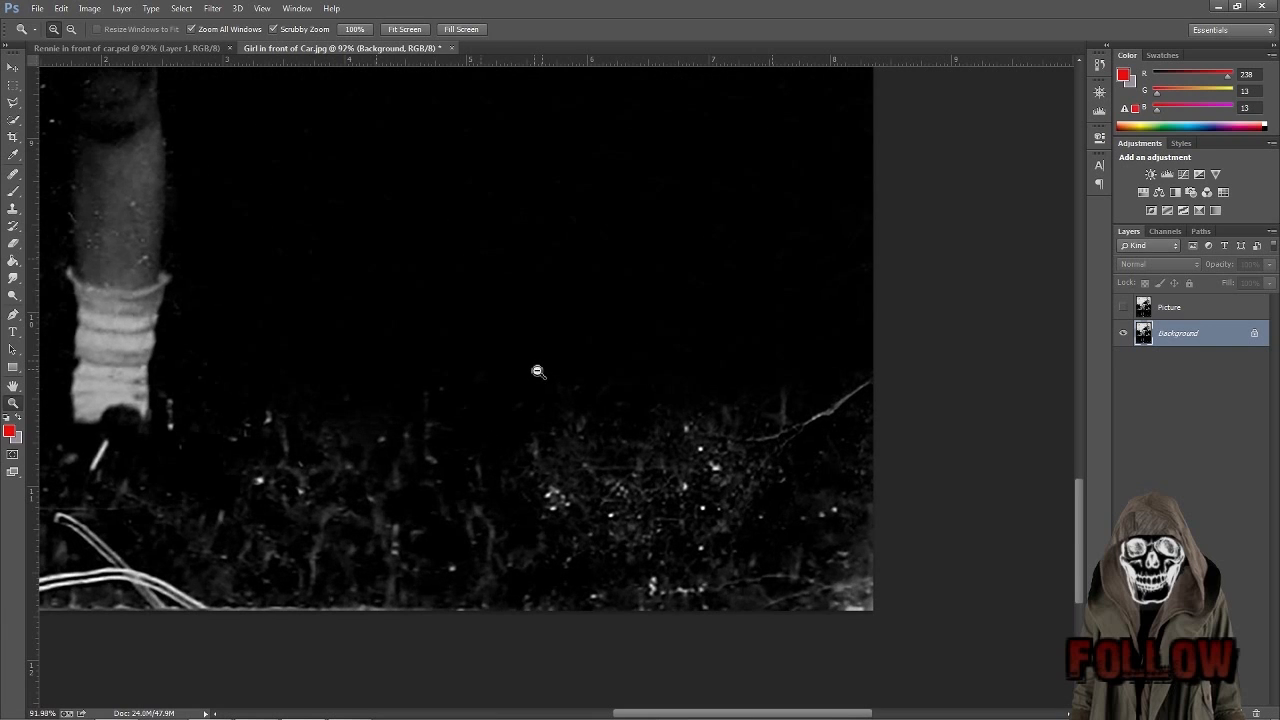
{"action": "key", "text": "alt"}
{"action": "left_click", "coordinate": [13, 211]}
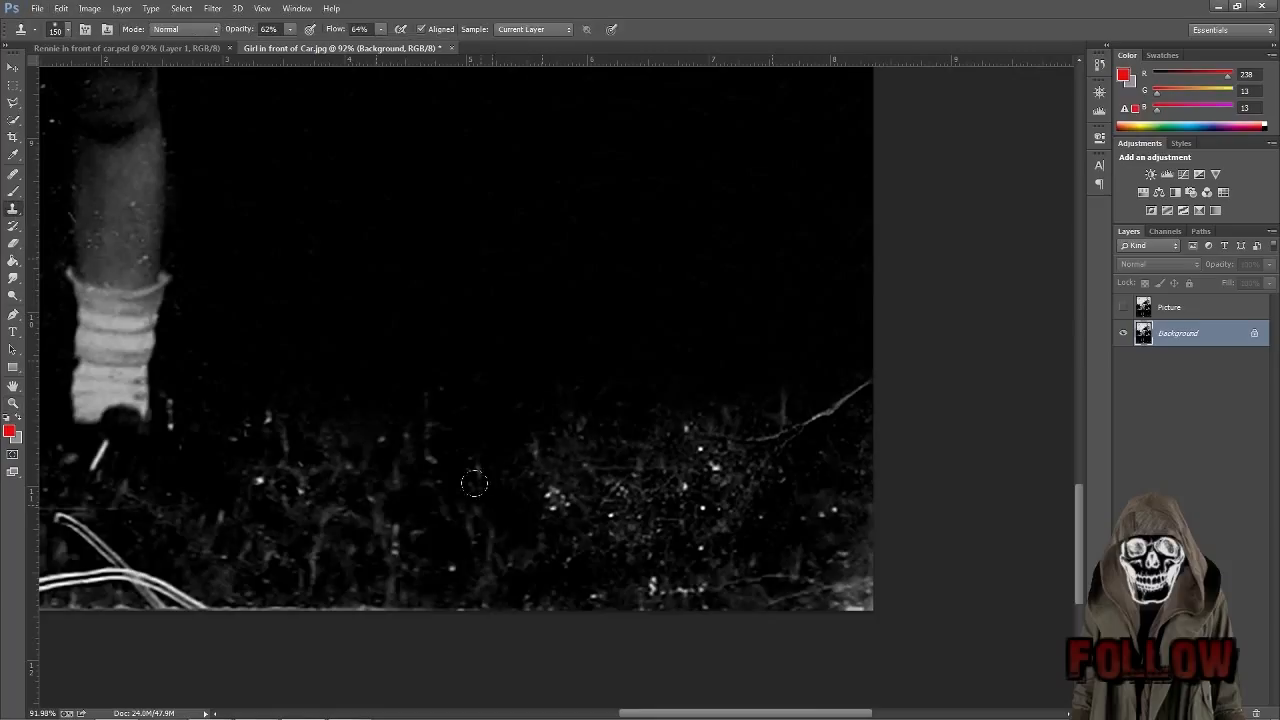
{"action": "left_click", "coordinate": [340, 541], "text": "alt"}
{"action": "left_click_drag", "start_coordinate": [375, 513], "coordinate": [351, 490]}
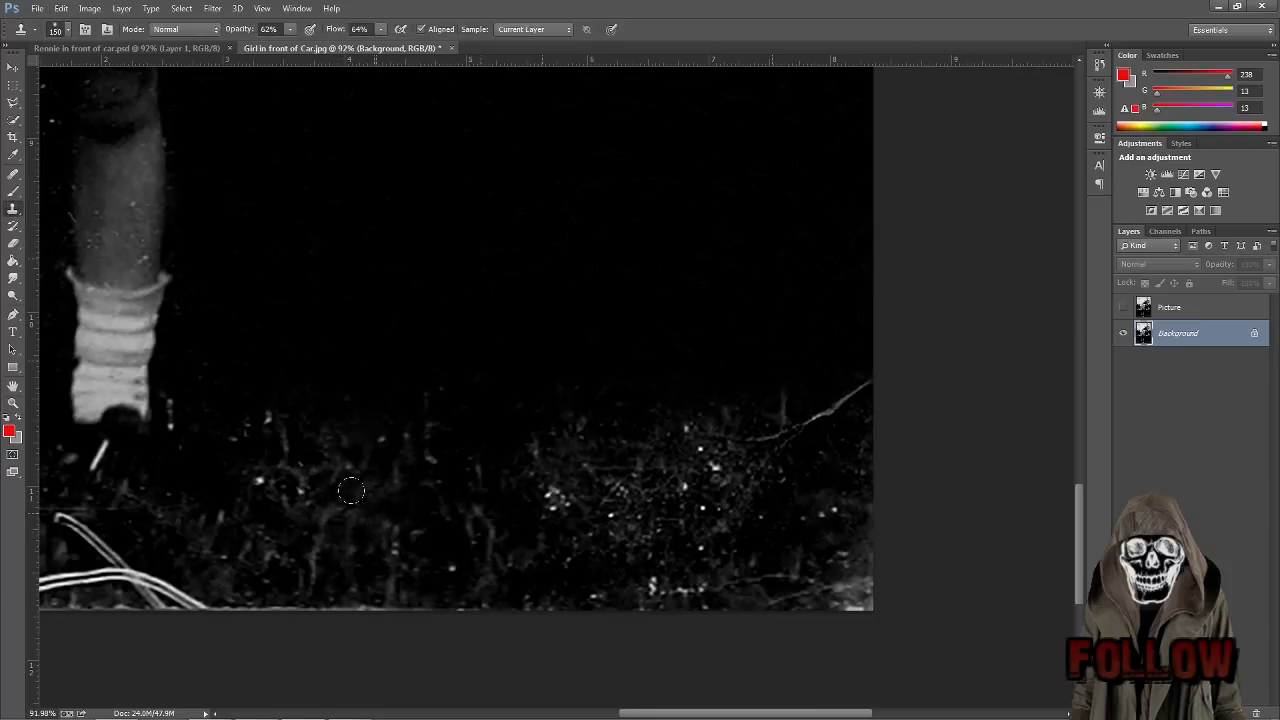
{"action": "mouse_move", "coordinate": [322, 571]}
{"action": "left_mouse_down"}
{"action": "mouse_move", "coordinate": [280, 549]}
{"action": "mouse_move", "coordinate": [360, 540]}
{"action": "left_mouse_up"}
{"action": "left_click", "coordinate": [349, 535], "text": "alt"}
{"action": "left_click_drag", "start_coordinate": [446, 500], "coordinate": [426, 493]}
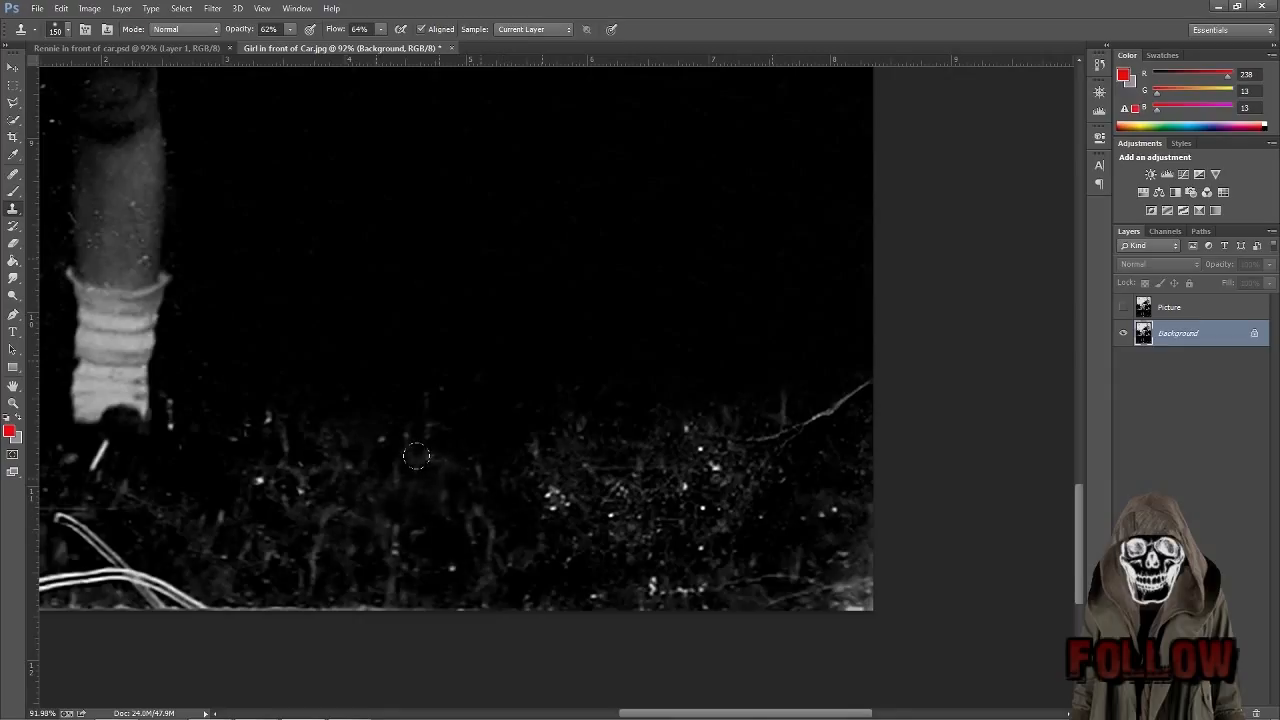
{"action": "left_click_drag", "start_coordinate": [637, 537], "coordinate": [592, 516]}
{"action": "key", "text": "ctrl+z"}
{"action": "left_click_drag", "start_coordinate": [233, 443], "coordinate": [215, 436]}
Reduce the clone brush to size 40 and set its opacity and flow to 100%.
{"action": "key", "text": "bracketleft"}
{"action": "key", "text": "bracketleft"}
{"action": "key", "text": "bracketleft"}
{"action": "key", "text": "bracketleft"}
{"action": "key", "text": "bracketleft"}
{"action": "key", "text": "bracketleft"}
{"action": "left_click", "coordinate": [290, 30]}
{"action": "left_click", "coordinate": [380, 31]}
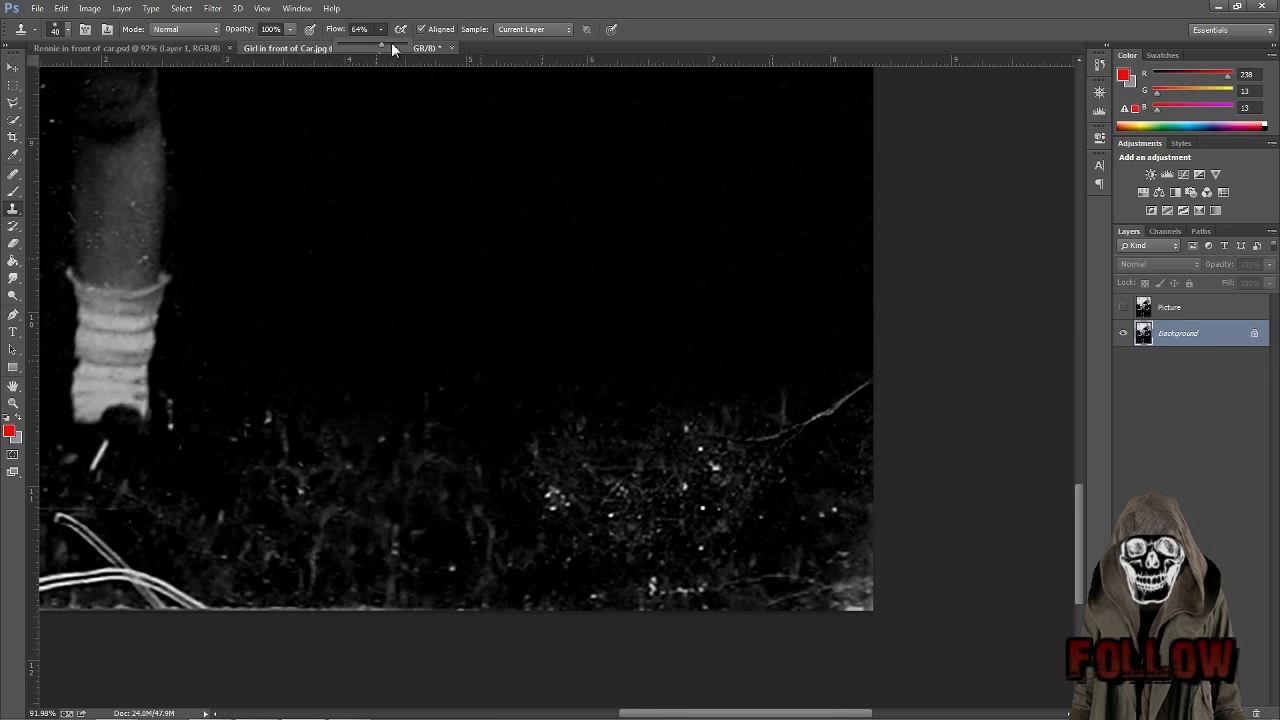
{"action": "left_click", "coordinate": [386, 488]}
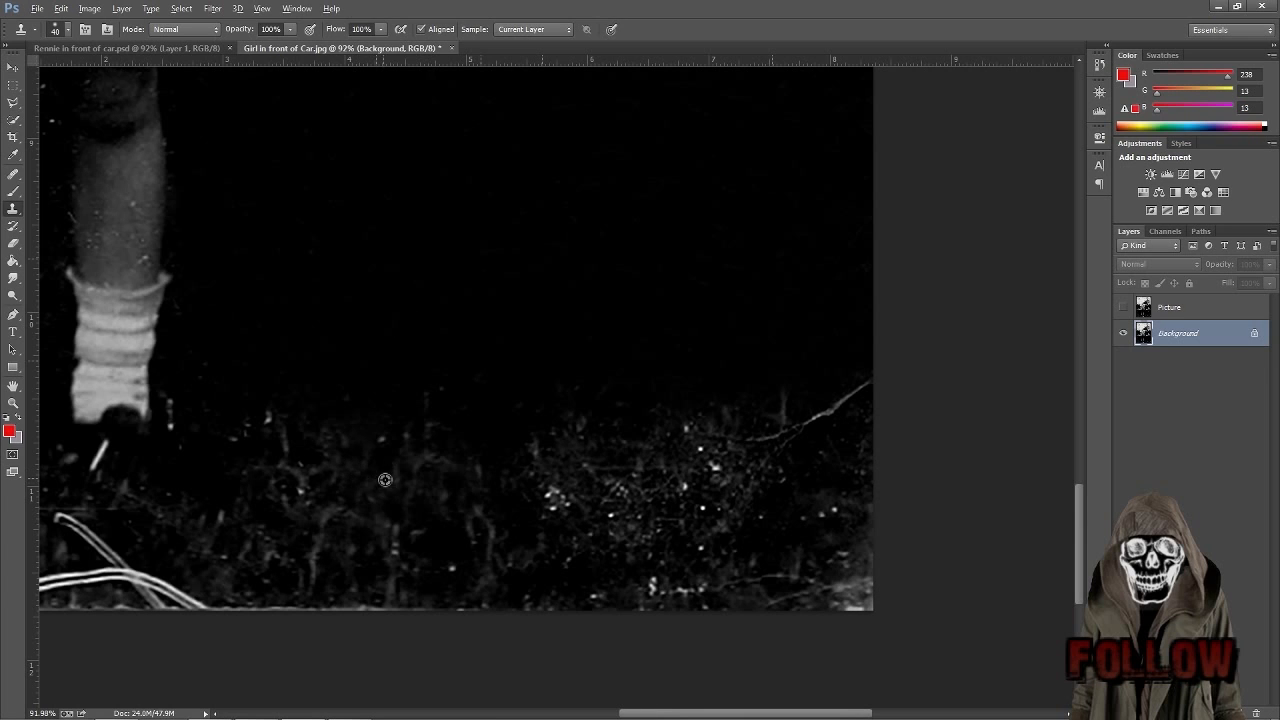
Clone out the small bright specks in the grass just right of the girl's foot with nearby grass texture.
{"action": "left_click", "coordinate": [348, 488], "text": "alt"}
{"action": "left_click_drag", "start_coordinate": [303, 494], "coordinate": [315, 508]}
{"action": "left_click", "coordinate": [217, 435], "text": "alt"}
{"action": "left_click_drag", "start_coordinate": [237, 447], "coordinate": [247, 431]}
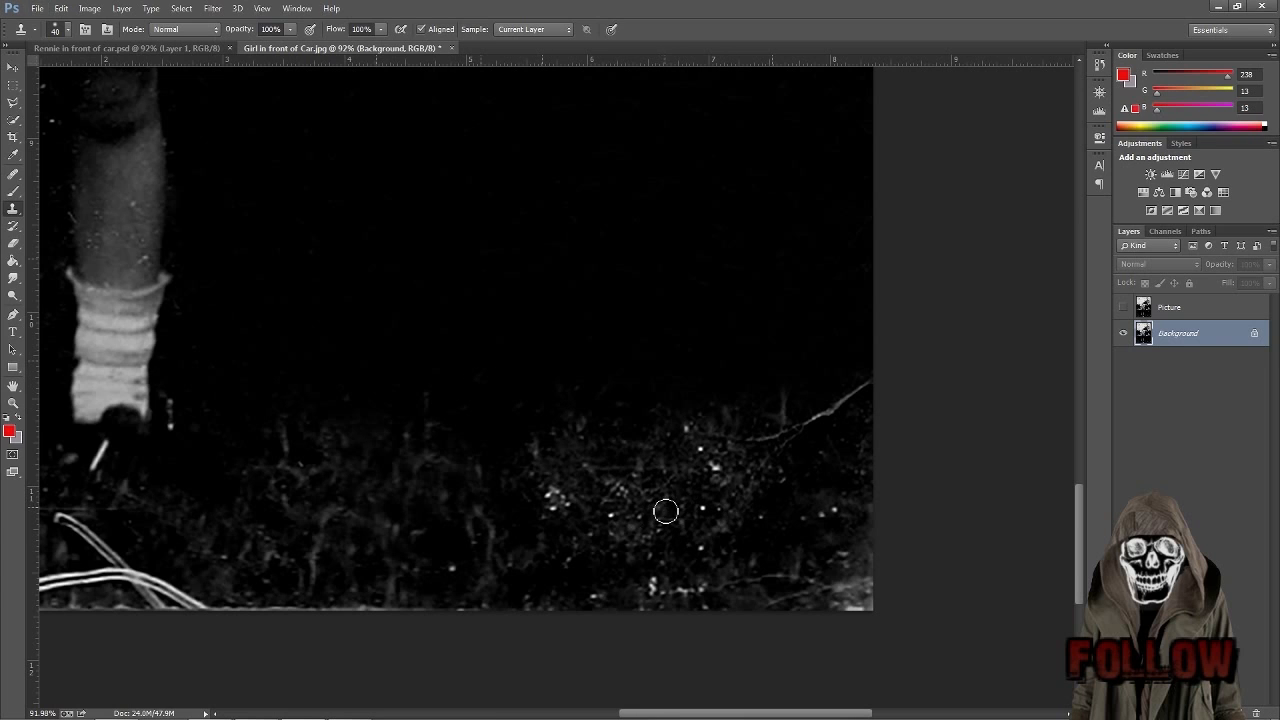
Clone nearby grass over the white specks scattered through the dense grass patch in the photo's lower right.
{"action": "left_click", "coordinate": [607, 520], "text": "alt"}
{"action": "left_click_drag", "start_coordinate": [572, 517], "coordinate": [554, 496]}
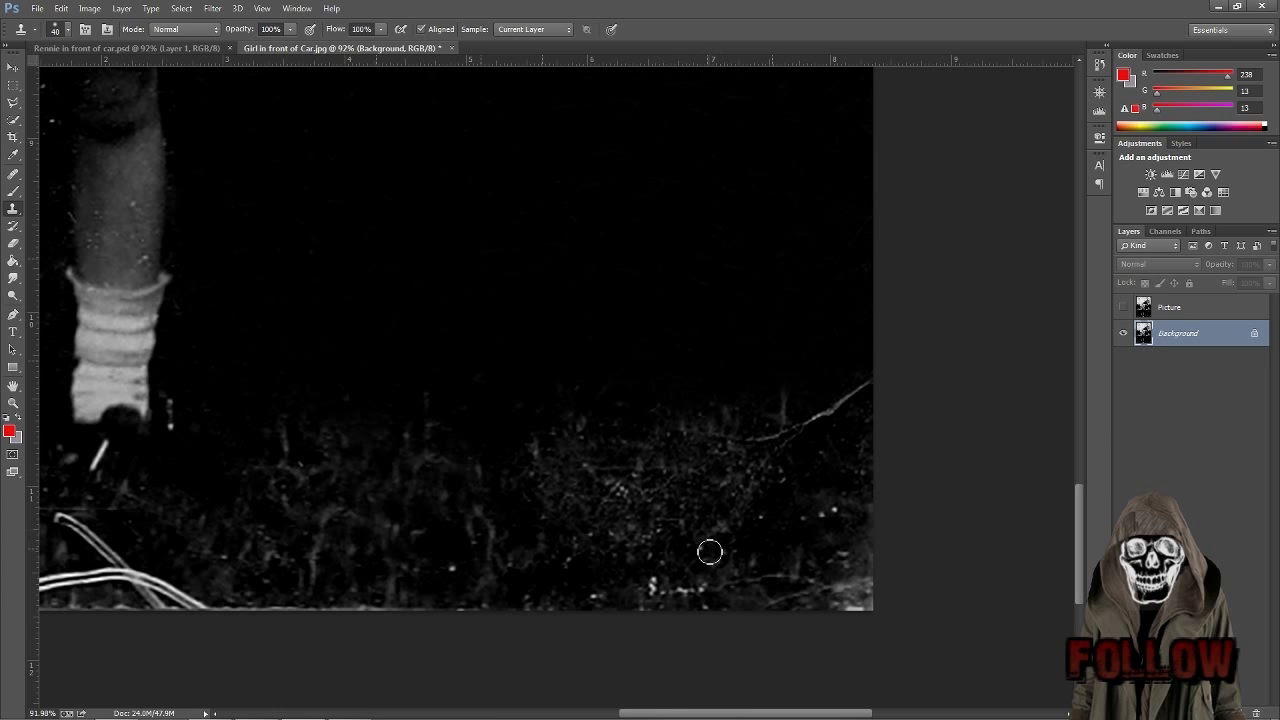
{"action": "key", "text": "alt"}
{"action": "left_click_drag", "start_coordinate": [661, 555], "coordinate": [655, 538]}
{"action": "left_click", "coordinate": [666, 506], "text": "alt"}
{"action": "left_click_drag", "start_coordinate": [615, 496], "coordinate": [624, 496]}
Clone grass texture over the cluster of white spots near the photo's bottom edge and the specks to its left.
{"action": "left_click", "coordinate": [690, 509], "text": "alt"}
{"action": "mouse_move", "coordinate": [660, 580]}
{"action": "left_mouse_down"}
{"action": "mouse_move", "coordinate": [651, 594]}
{"action": "mouse_move", "coordinate": [687, 592]}
{"action": "left_mouse_up"}
{"action": "left_click", "coordinate": [690, 593]}
{"action": "left_click", "coordinate": [660, 548], "text": "alt"}
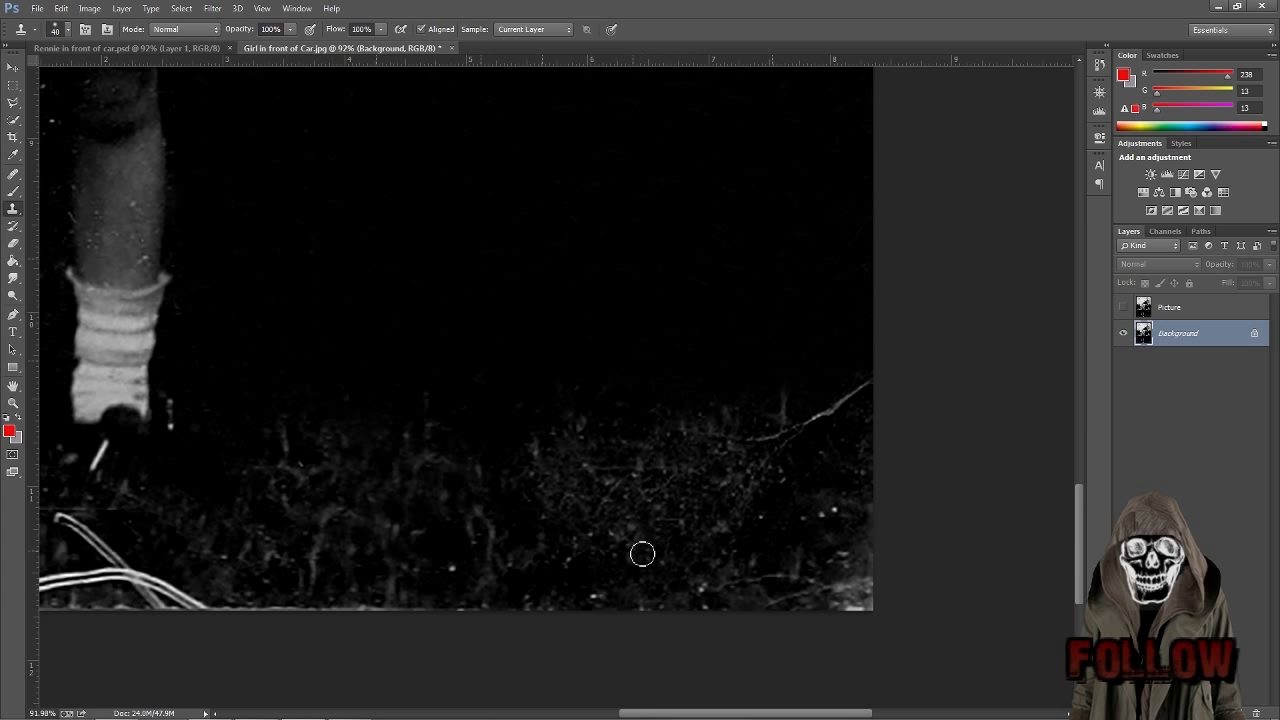
{"action": "left_click_drag", "start_coordinate": [571, 559], "coordinate": [605, 538]}
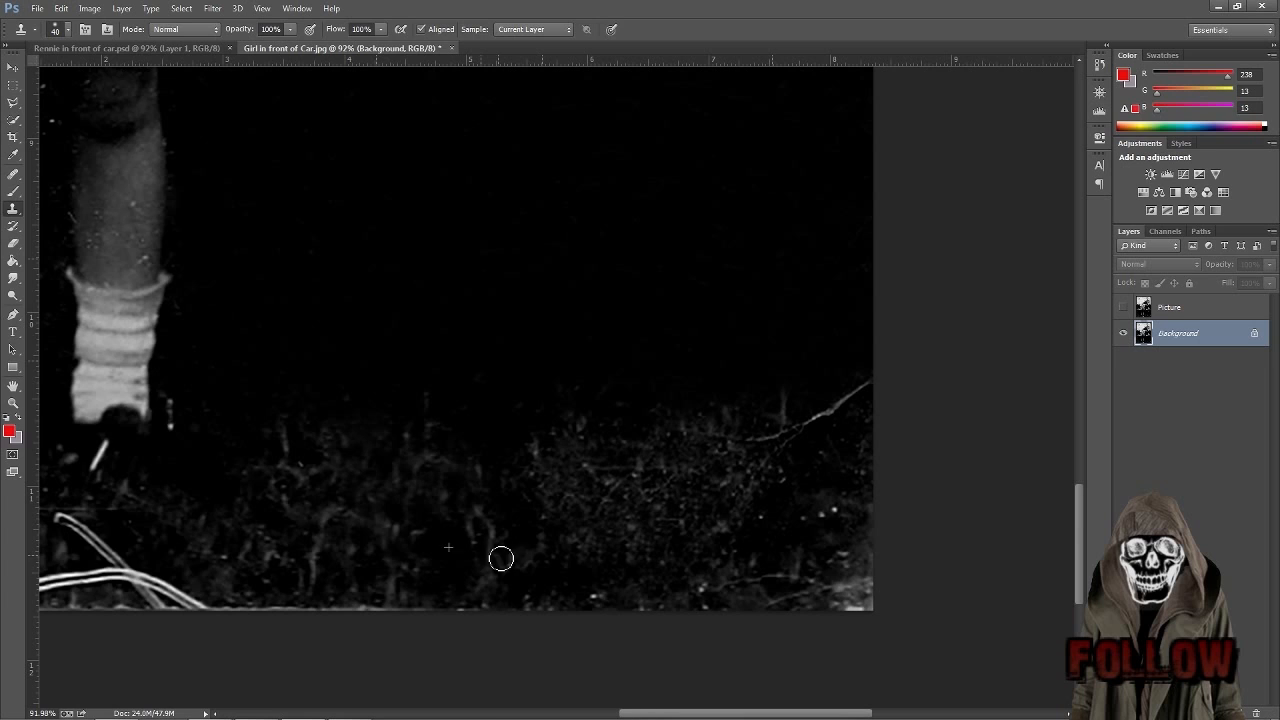
Clone out the bright dots in the grass near the photo's right edge, below the diagonal crack.
{"action": "left_click", "coordinate": [770, 506], "text": "alt"}
{"action": "left_click_drag", "start_coordinate": [784, 492], "coordinate": [787, 488]}
{"action": "left_click", "coordinate": [834, 510]}
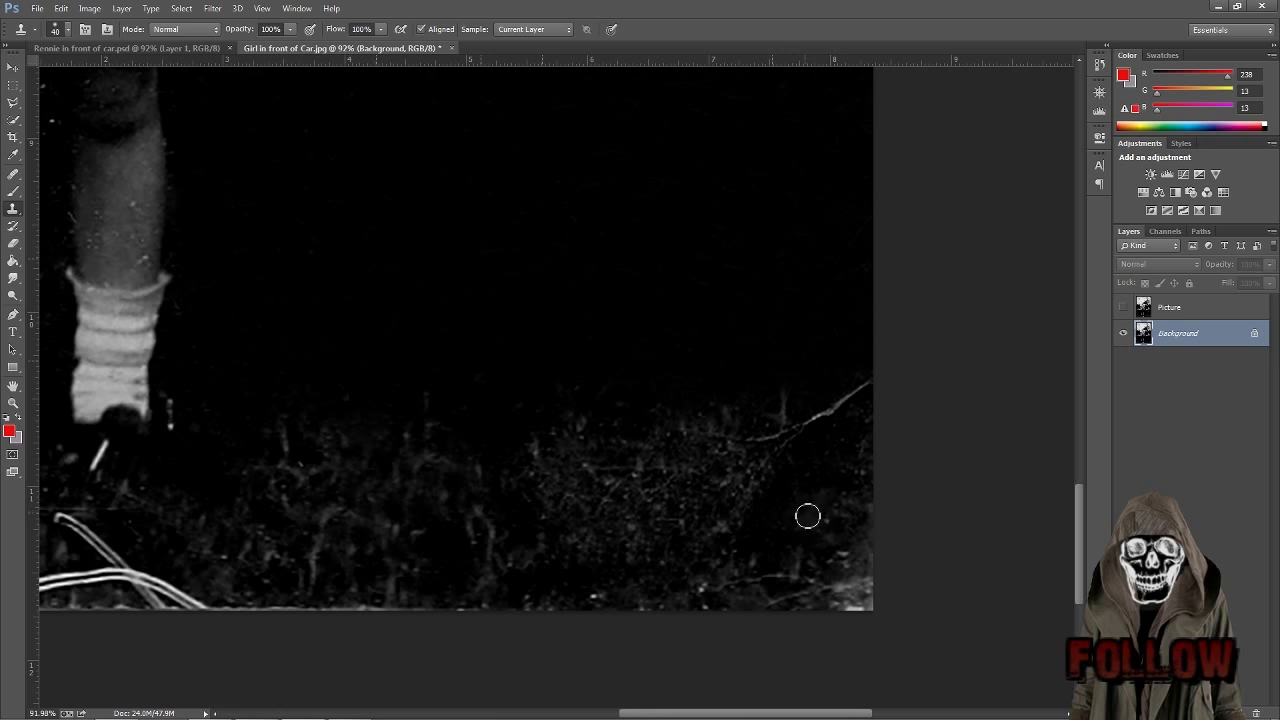